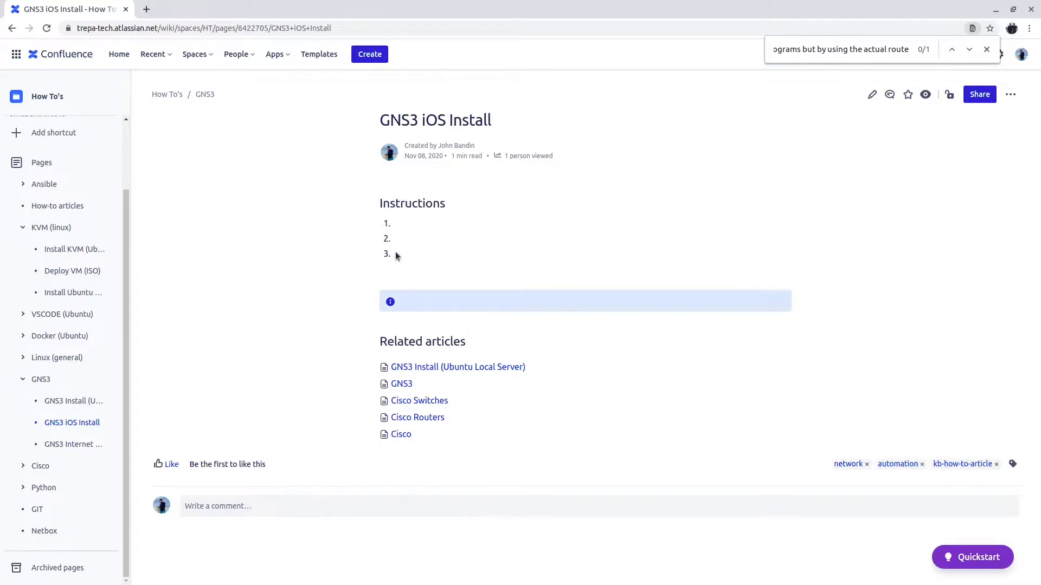
Switch to GNS3 and name the new project TEST_PROJECT
{"action": "left_click", "coordinate": [996, 10]}
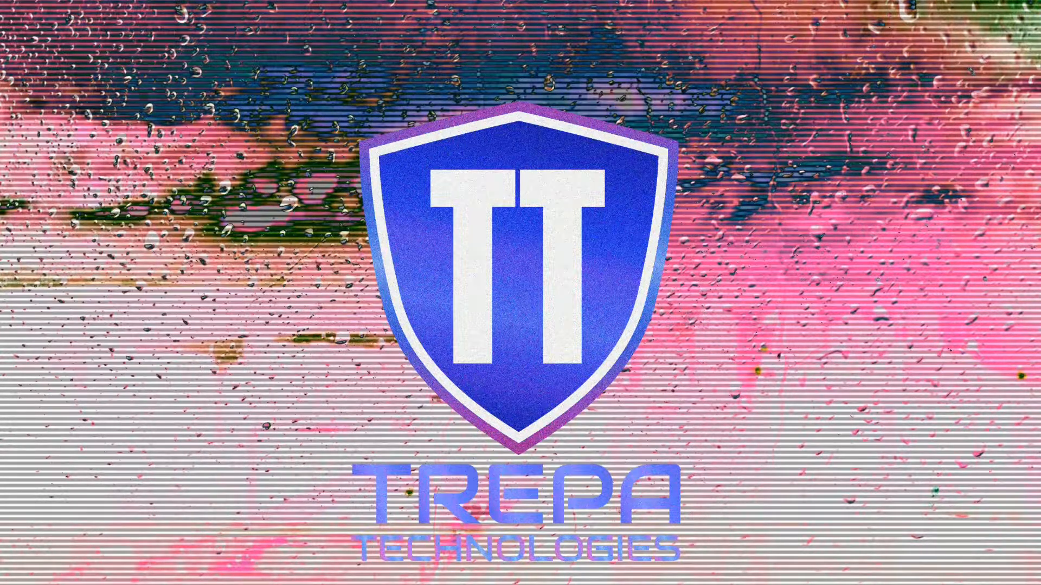
{"action": "key", "text": "alt+Tab"}
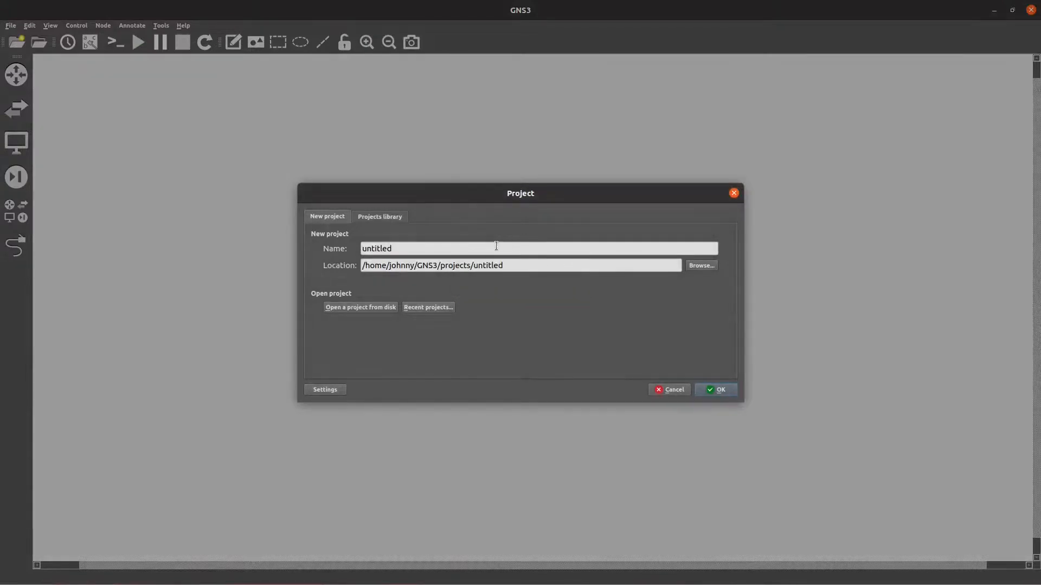
{"action": "double_click", "coordinate": [476, 248]}
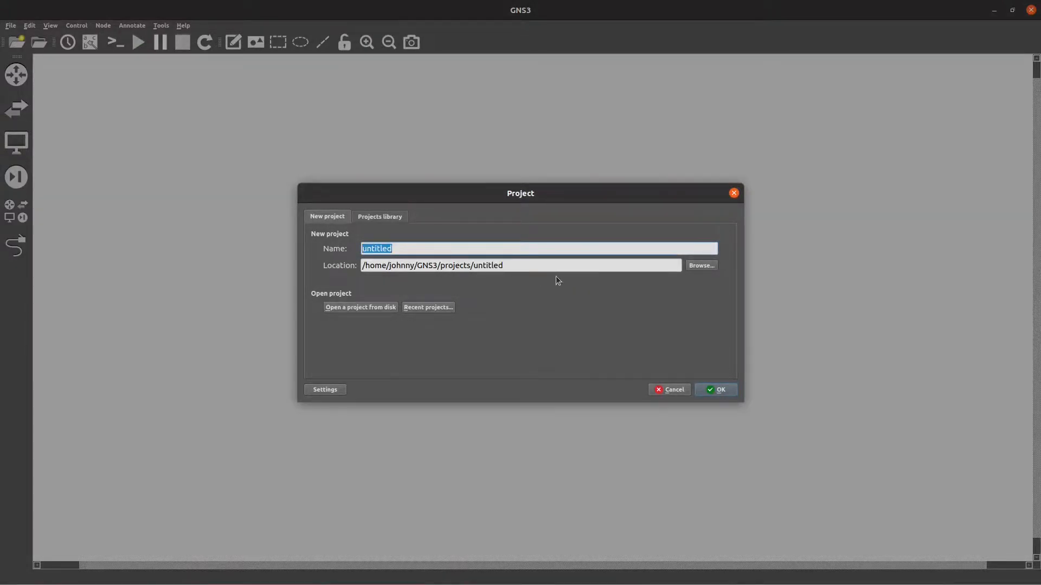
{"action": "type", "text": "TEST_+PROJECT"}
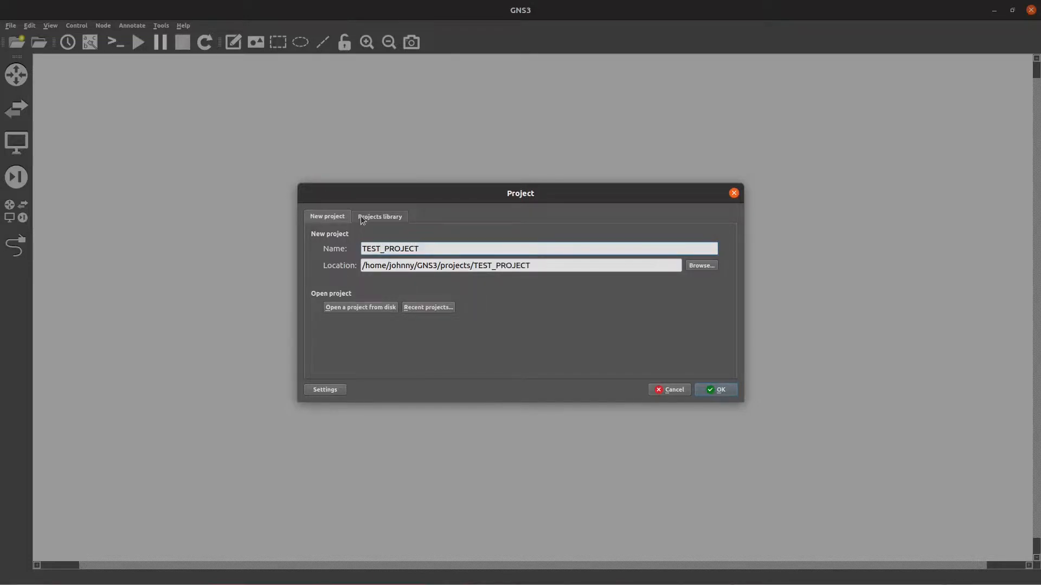
Look through the existing projects in the projects library
{"action": "left_click", "coordinate": [380, 216]}
{"action": "scroll", "coordinate": [447, 297], "scroll_direction": "down", "scroll_amount": 3}
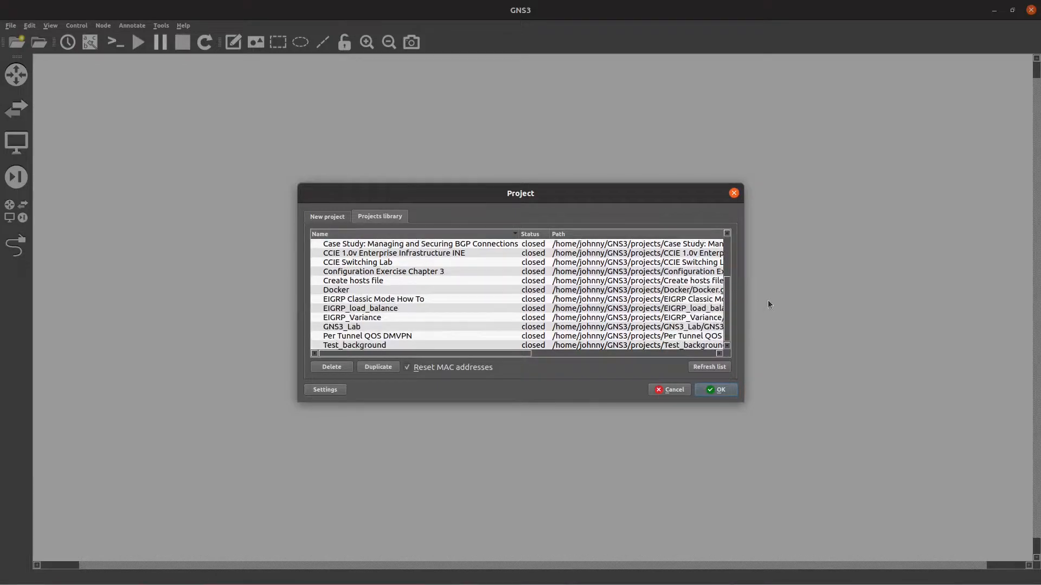
{"action": "left_click_drag", "start_coordinate": [727, 307], "coordinate": [724, 271]}
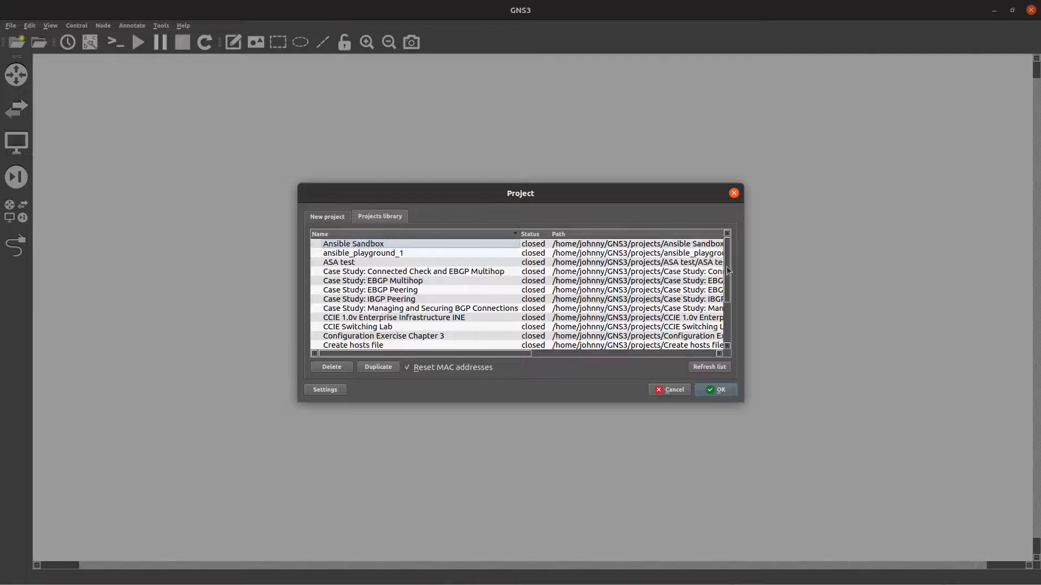
{"action": "scroll", "coordinate": [657, 319], "scroll_direction": "down", "scroll_amount": 3}
{"action": "left_click", "coordinate": [334, 217]}
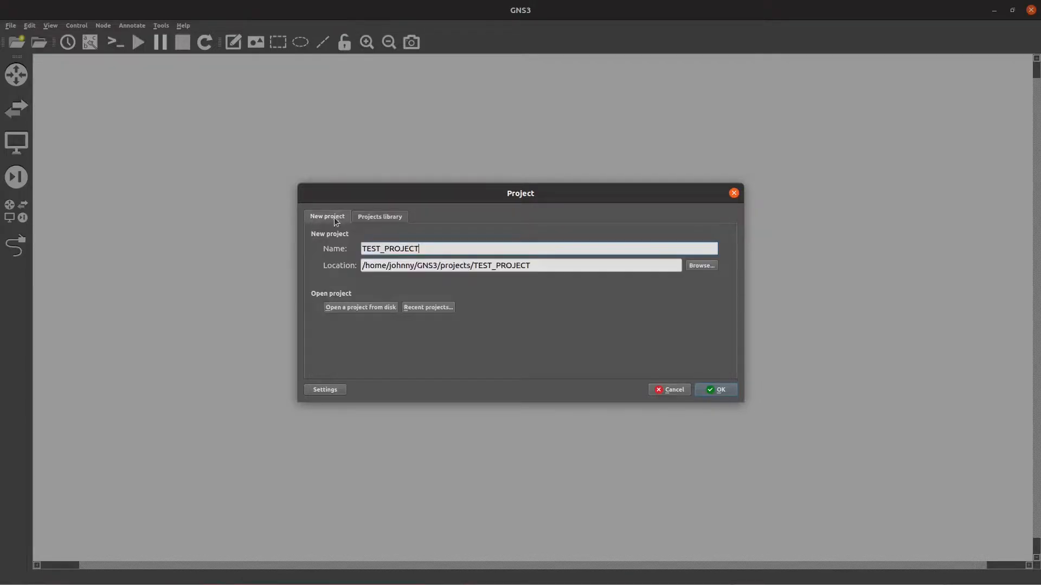
{"action": "left_click", "coordinate": [382, 217]}
{"action": "left_click_drag", "start_coordinate": [731, 284], "coordinate": [721, 306]}
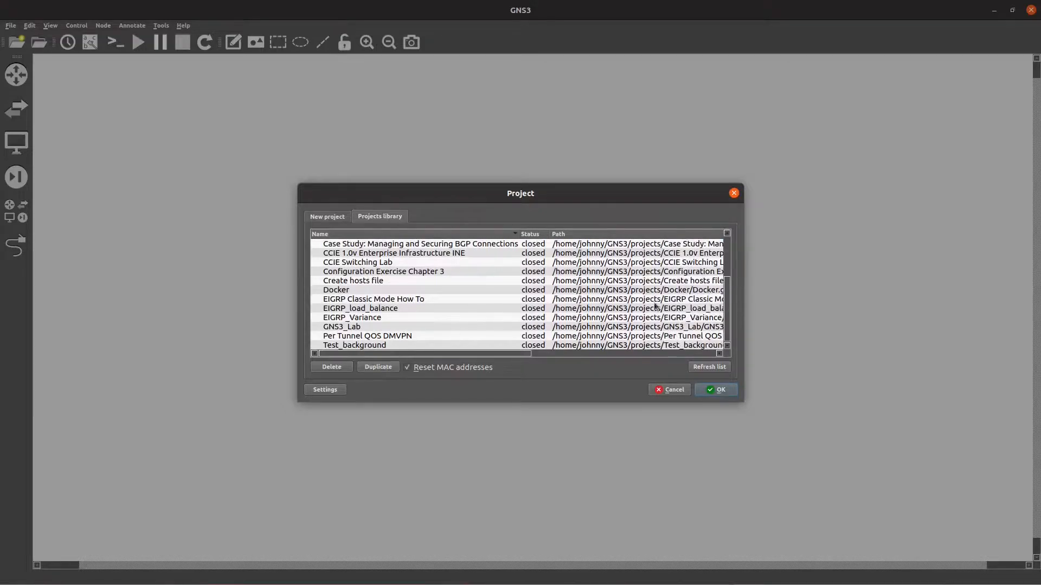
Return to the new project settings and create TEST_PROJECT
{"action": "left_click", "coordinate": [328, 217]}
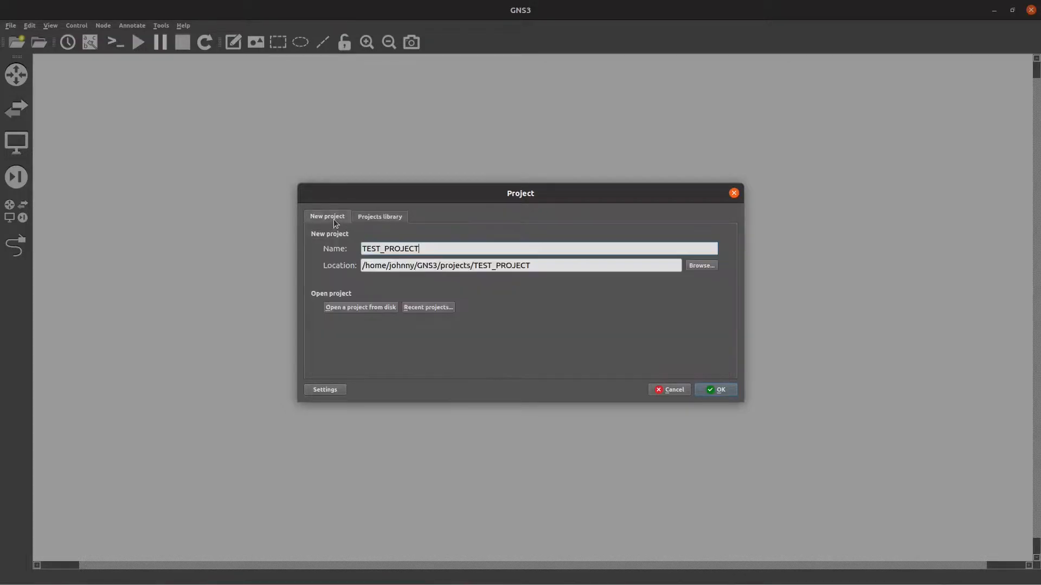
{"action": "left_click", "coordinate": [723, 395]}
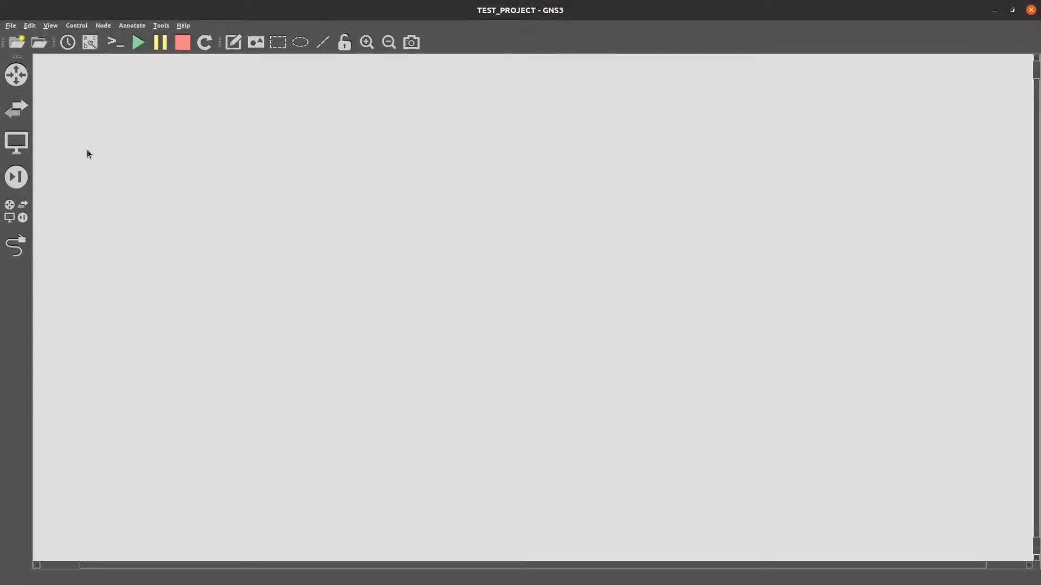
Examine the available routers, end devices, security devices and the complete device list, closing the device list when done
{"action": "left_click", "coordinate": [16, 75]}
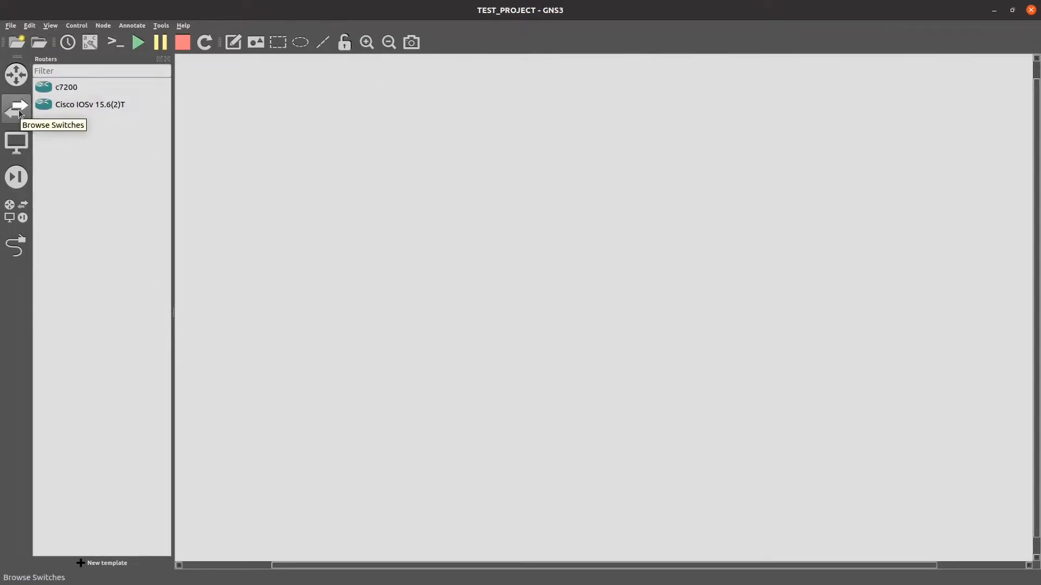
{"action": "left_click", "coordinate": [25, 154]}
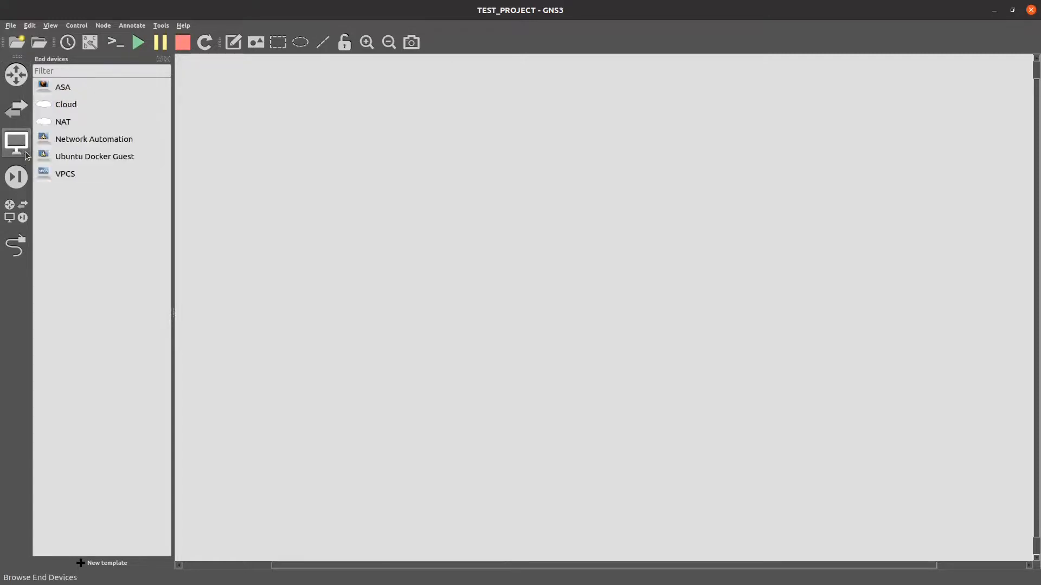
{"action": "left_click", "coordinate": [93, 139]}
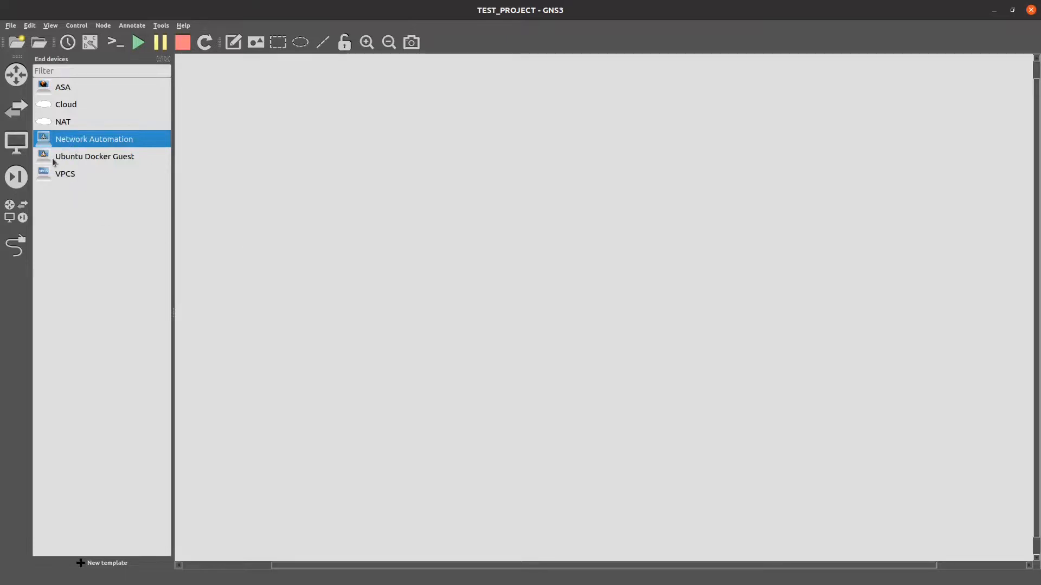
{"action": "left_click", "coordinate": [15, 184]}
{"action": "left_click", "coordinate": [81, 91]}
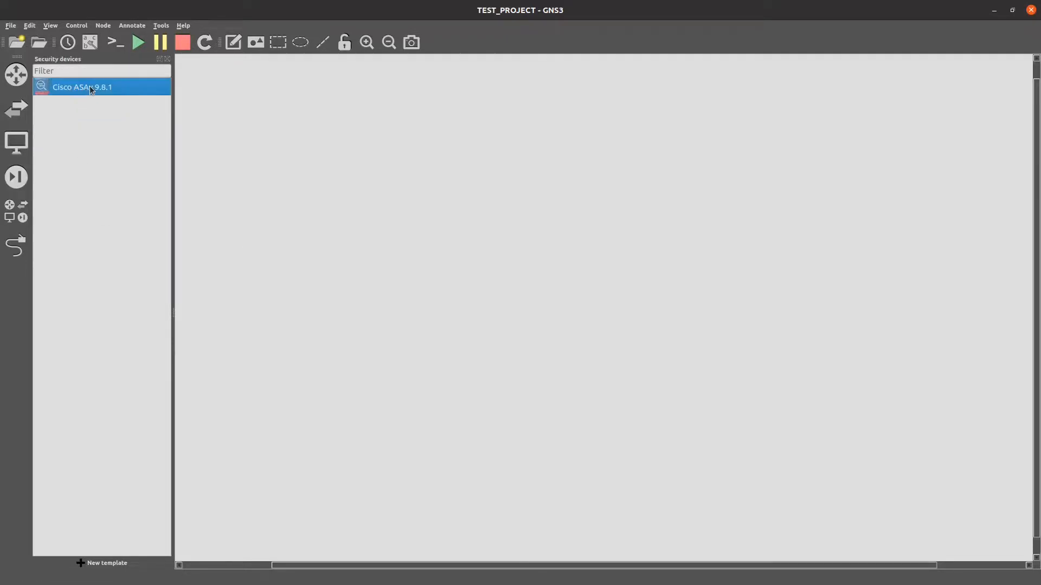
{"action": "left_click", "coordinate": [15, 211]}
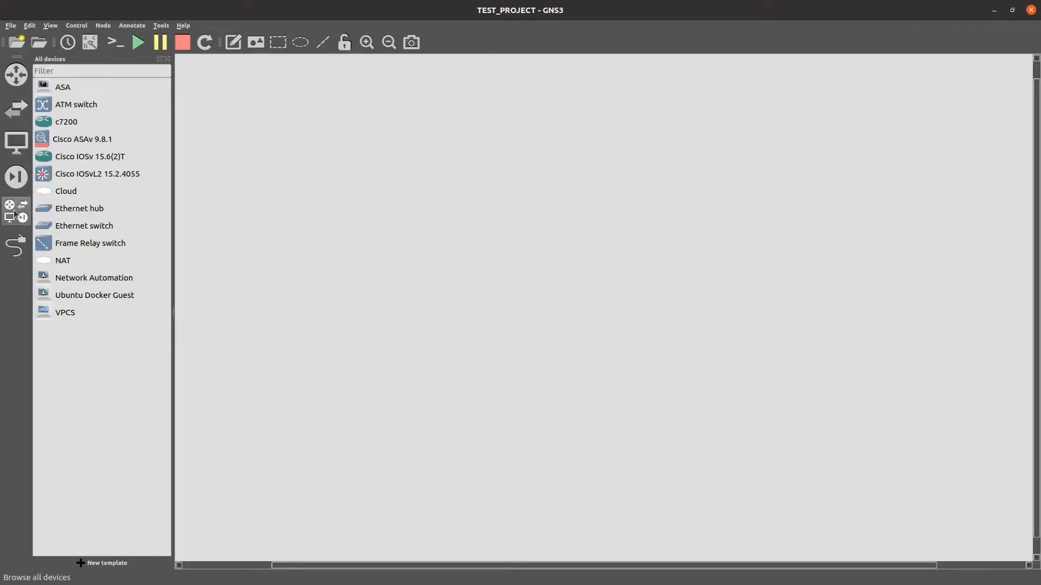
{"action": "left_click", "coordinate": [16, 74]}
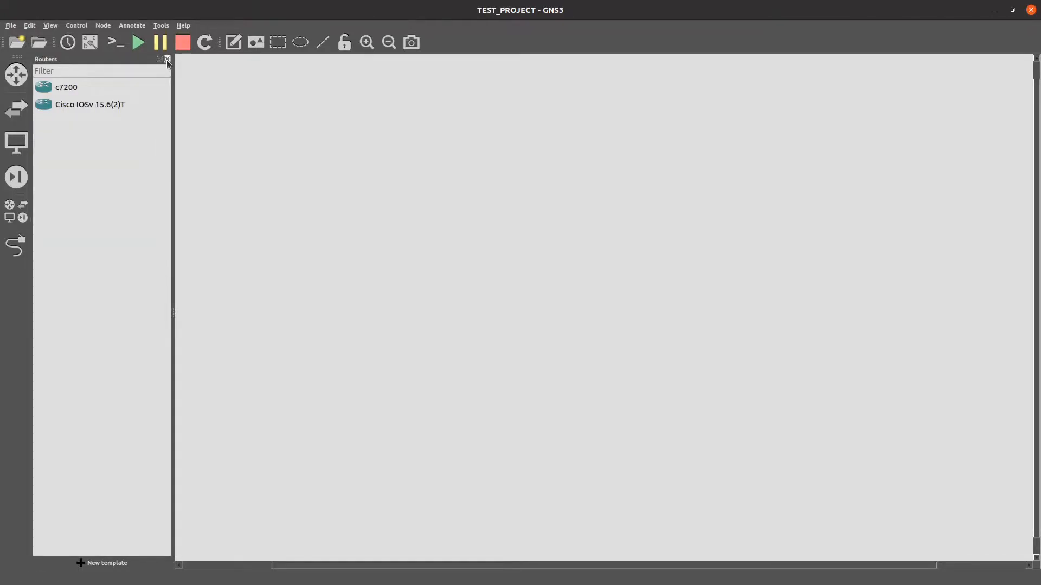
{"action": "left_click", "coordinate": [167, 59]}
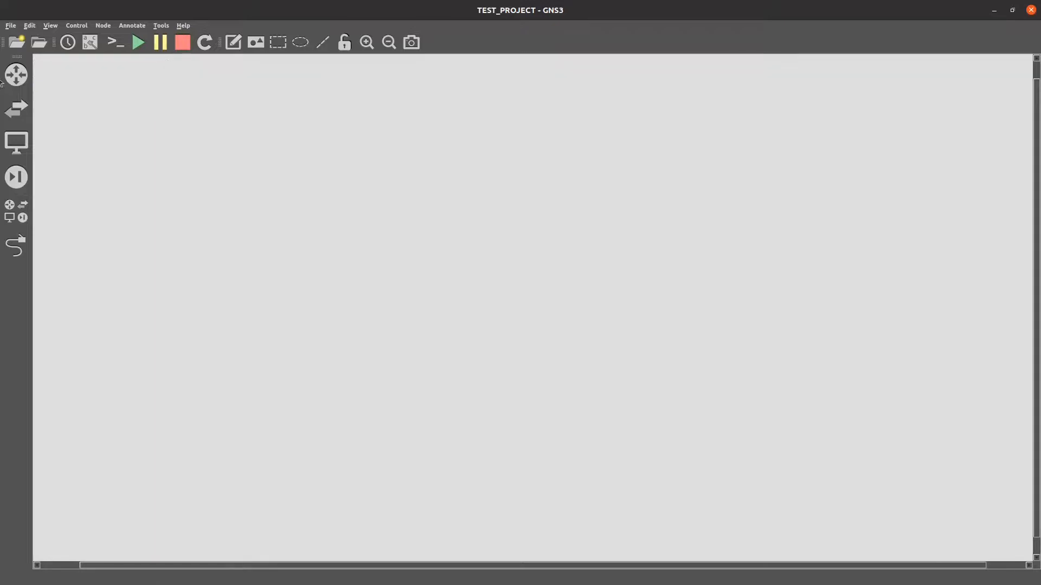
{"action": "left_click", "coordinate": [18, 76]}
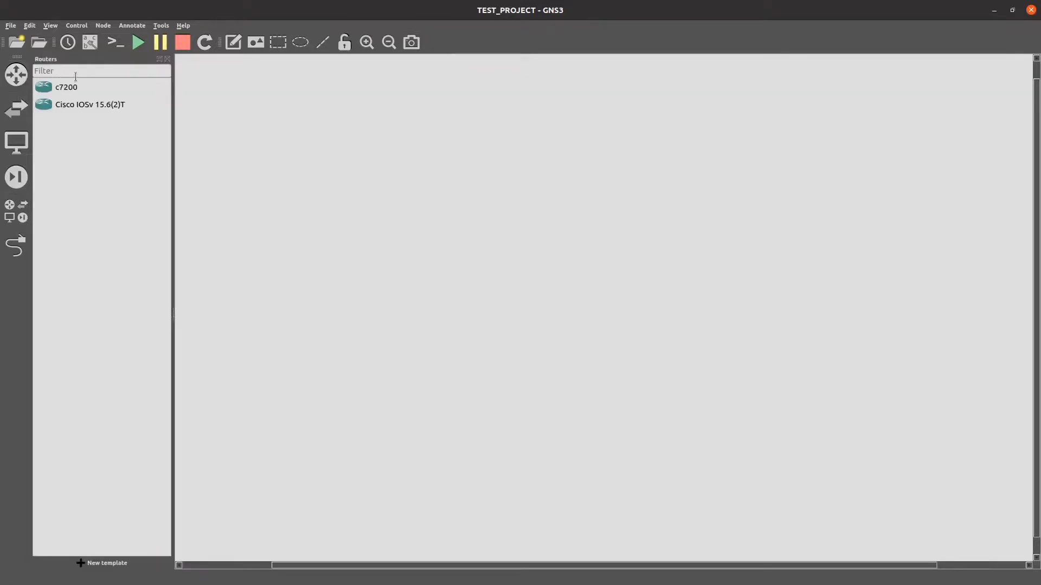
{"action": "left_click", "coordinate": [44, 83]}
{"action": "left_click", "coordinate": [58, 70]}
{"action": "left_click", "coordinate": [159, 58]}
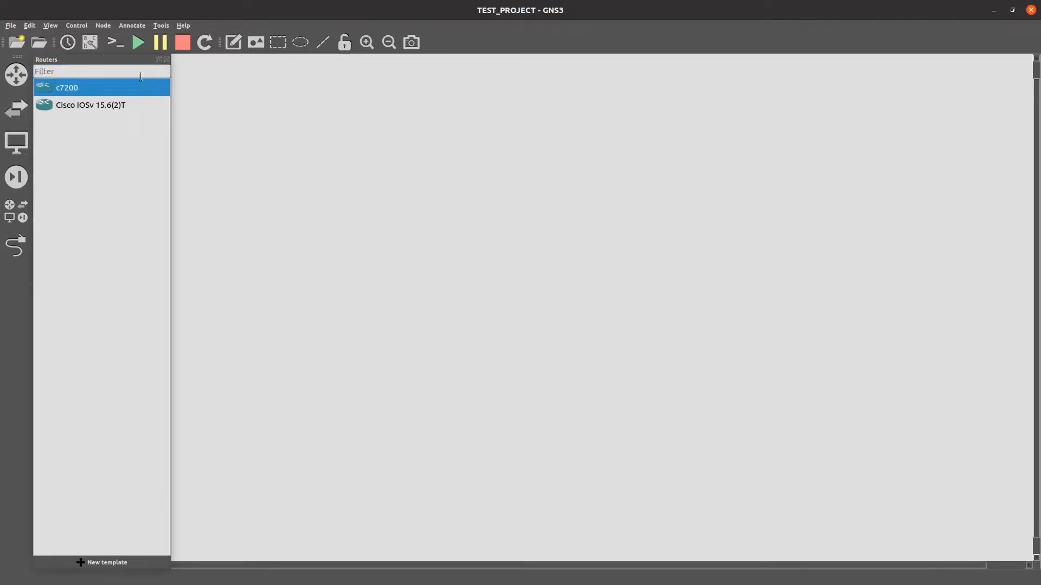
{"action": "left_click", "coordinate": [100, 255]}
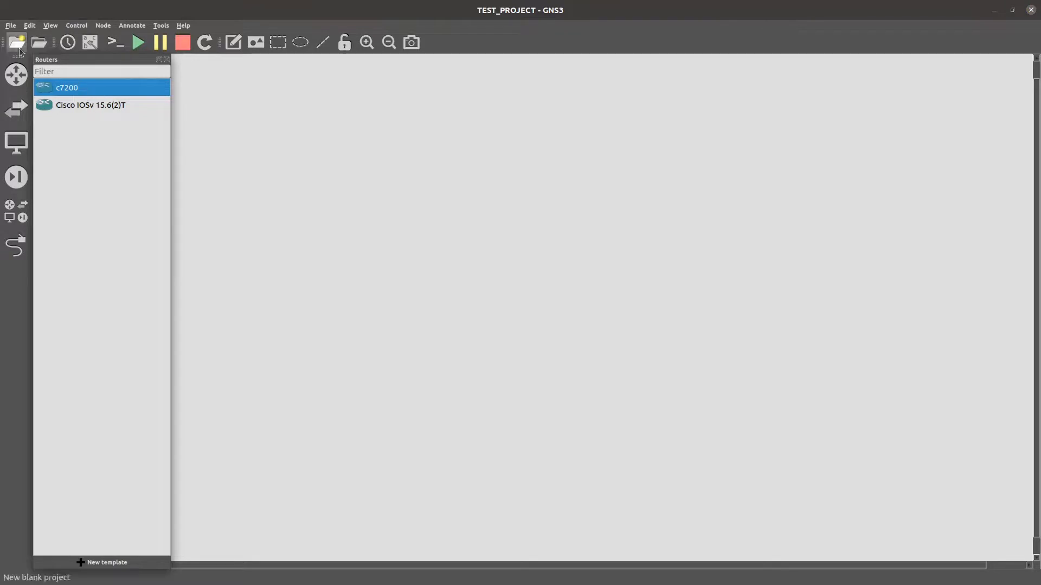
{"action": "left_click", "coordinate": [165, 61]}
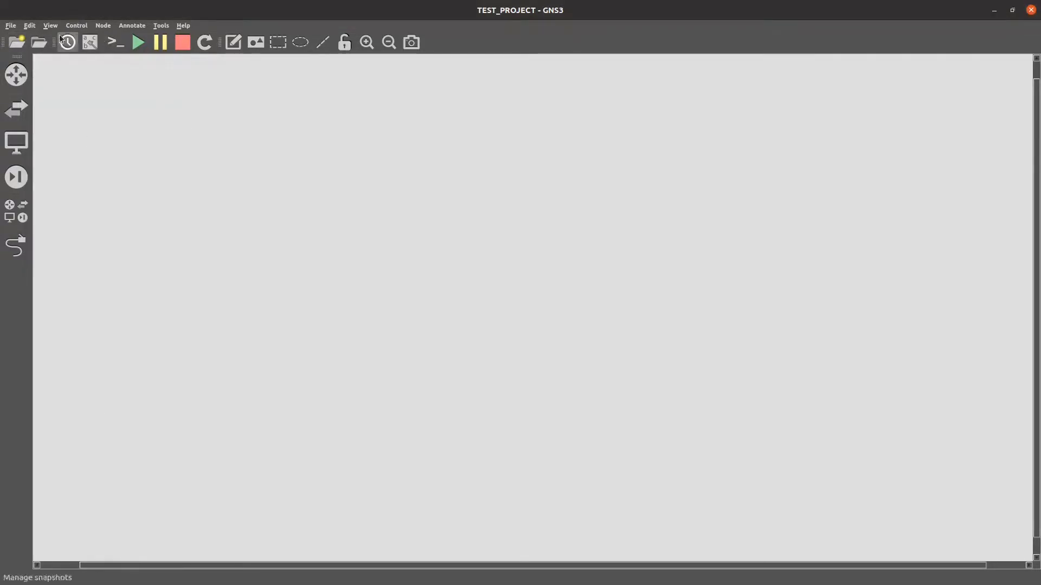
Open the preferences and show the IOS router templates under Dynamips
{"action": "left_click", "coordinate": [25, 25]}
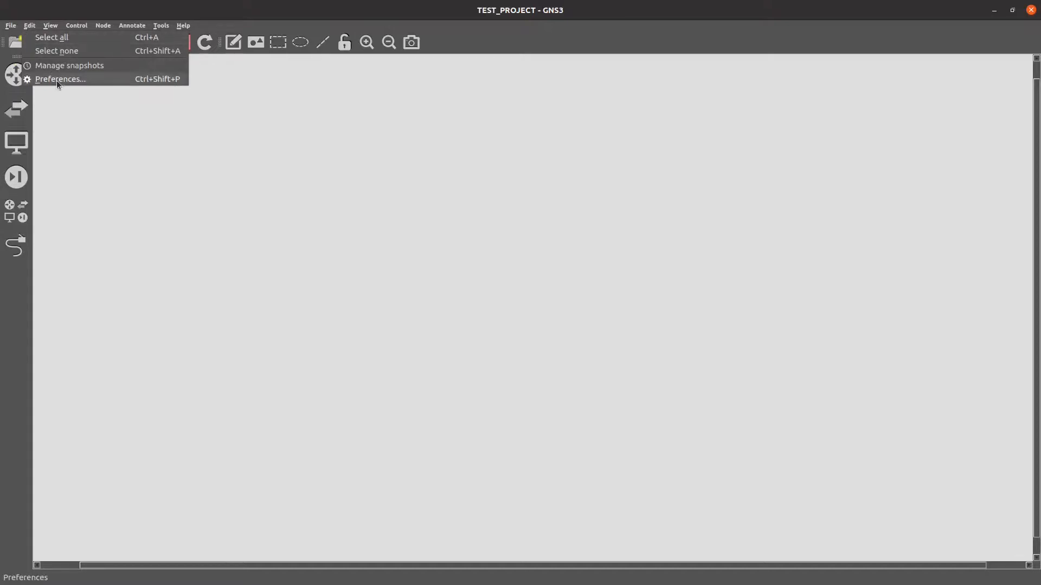
{"action": "left_click", "coordinate": [56, 80]}
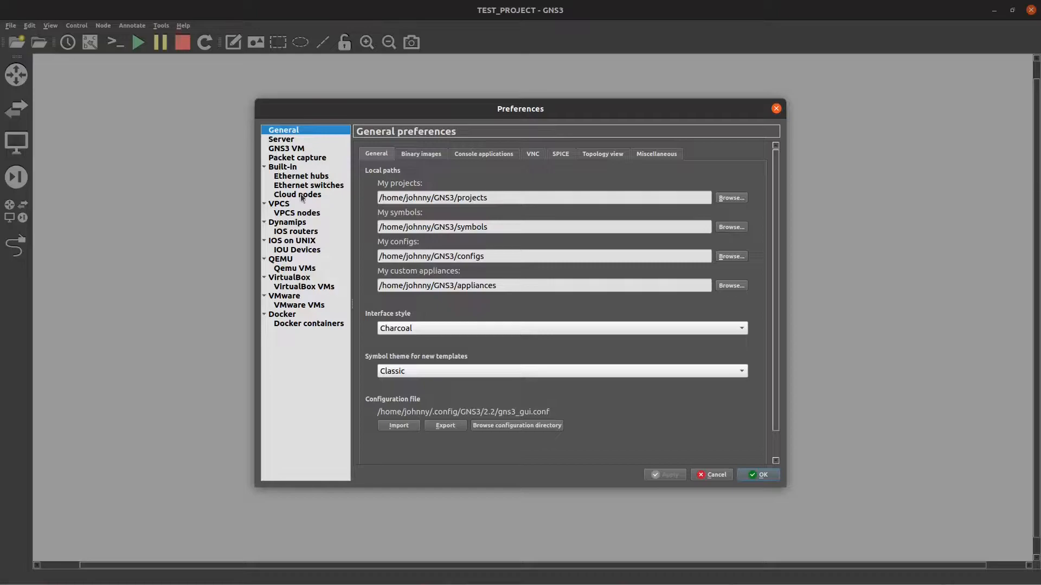
{"action": "left_click", "coordinate": [304, 222]}
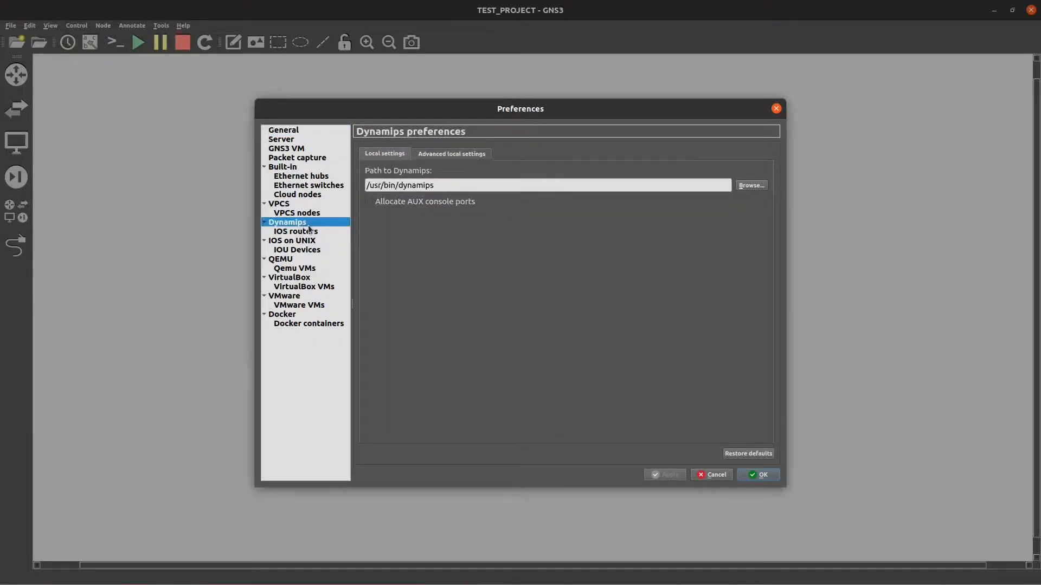
{"action": "left_click", "coordinate": [306, 231]}
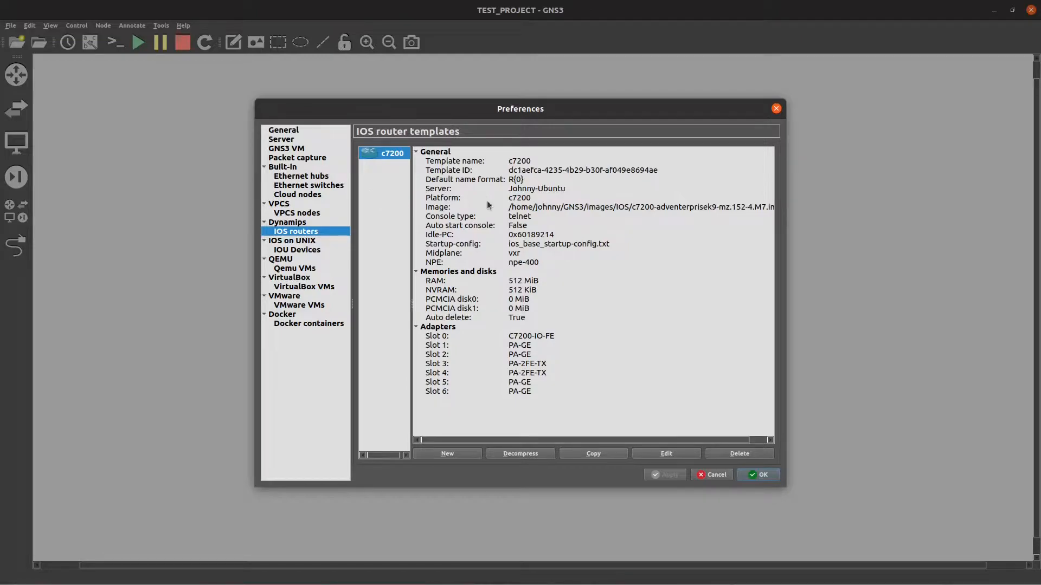
Start a new IOS router template with the new image c7200-adventerprisek9-mz.152-4.M7.bin from Downloads, decompress it and continue to name and platform
{"action": "left_click", "coordinate": [465, 456]}
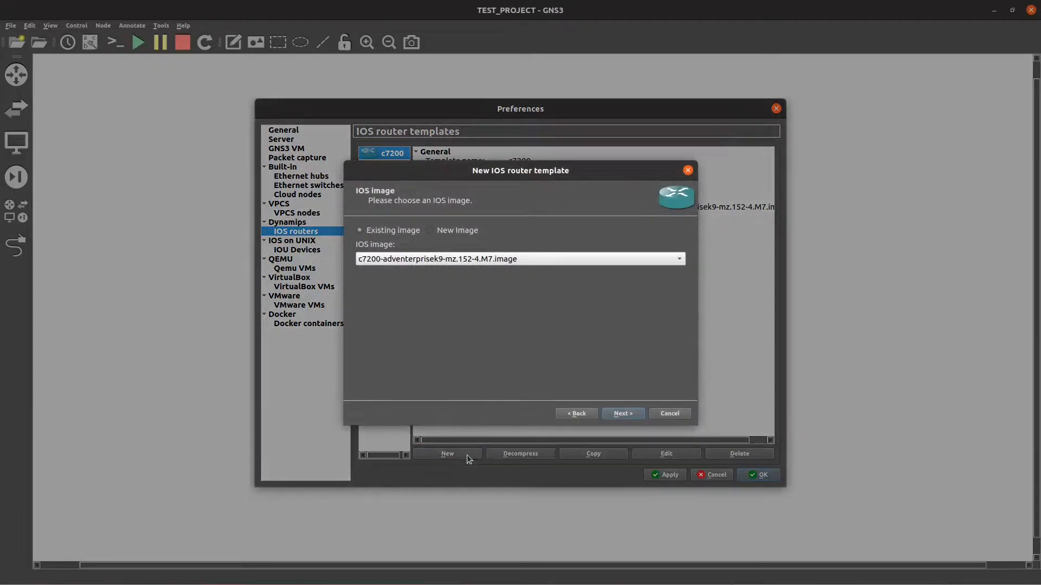
{"action": "left_click", "coordinate": [440, 229]}
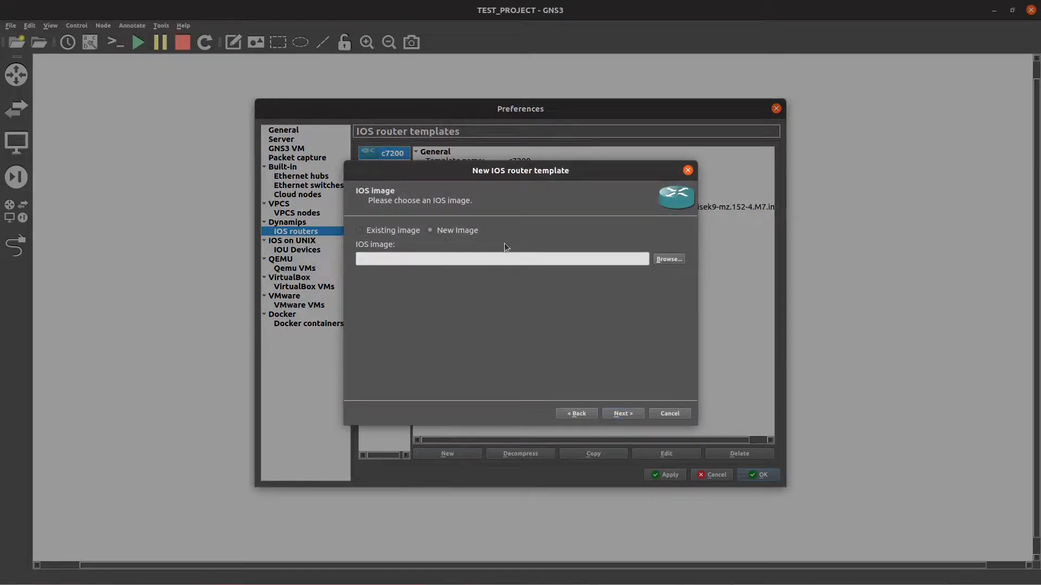
{"action": "left_click", "coordinate": [670, 262]}
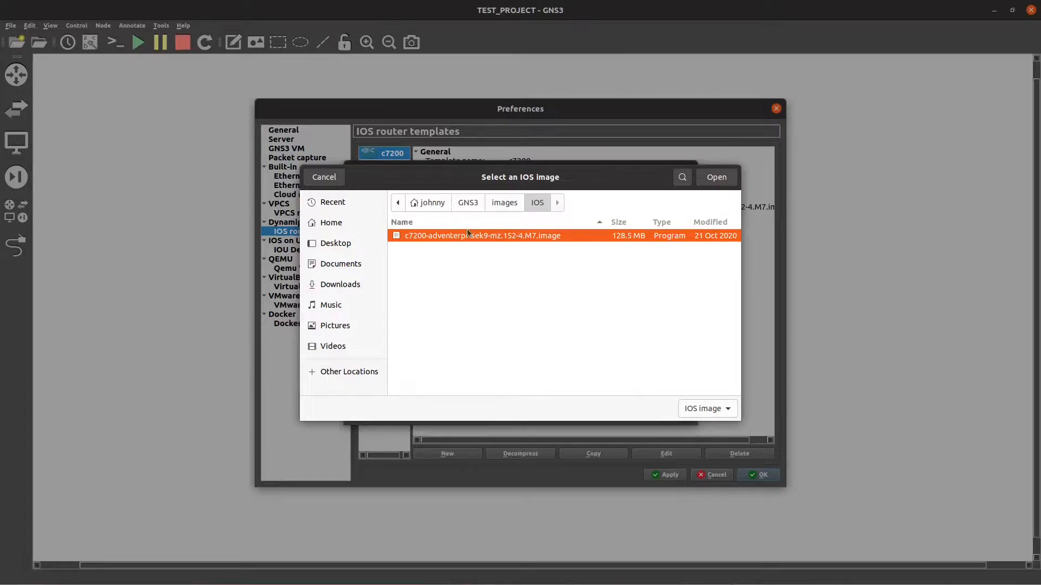
{"action": "left_click", "coordinate": [346, 287]}
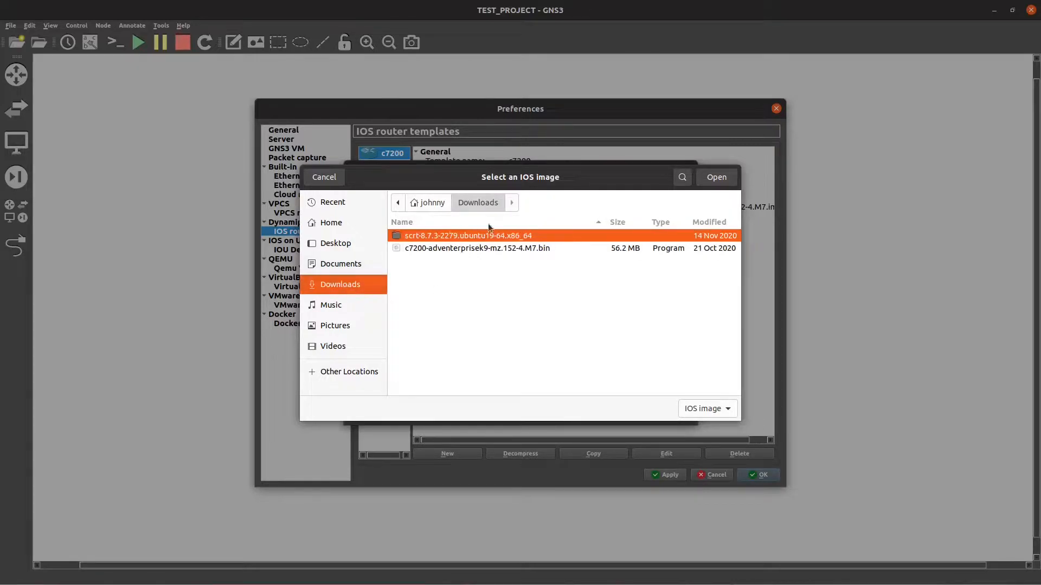
{"action": "left_click", "coordinate": [497, 249]}
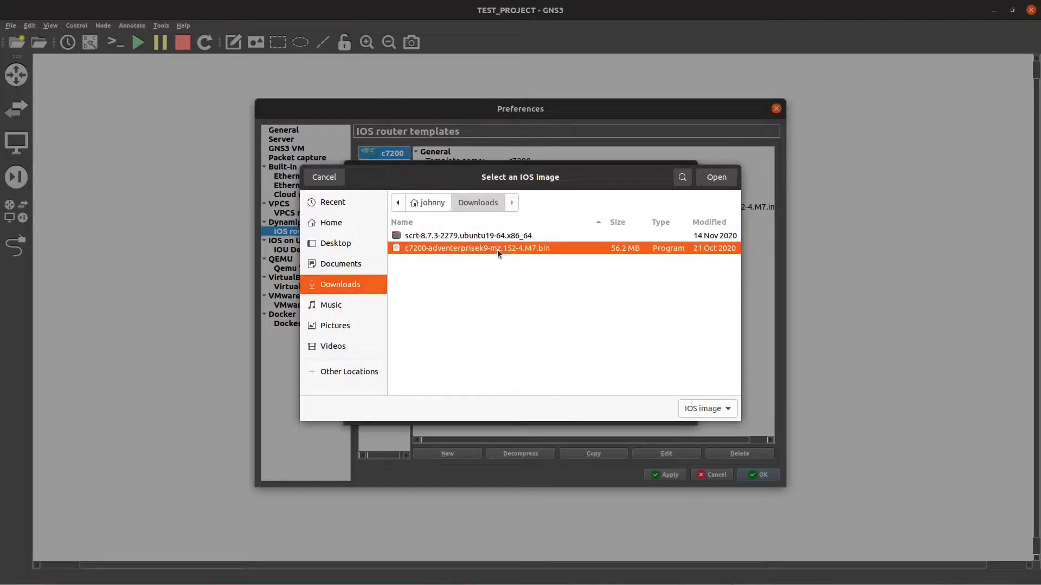
{"action": "left_click", "coordinate": [699, 412]}
{"action": "left_click", "coordinate": [717, 411]}
{"action": "left_click", "coordinate": [706, 183]}
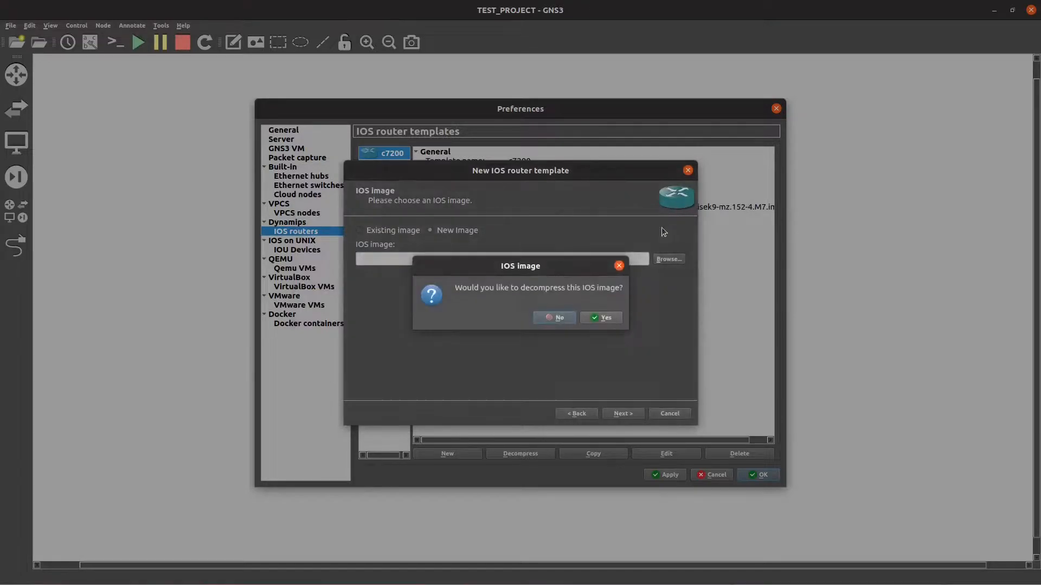
{"action": "left_click", "coordinate": [597, 318]}
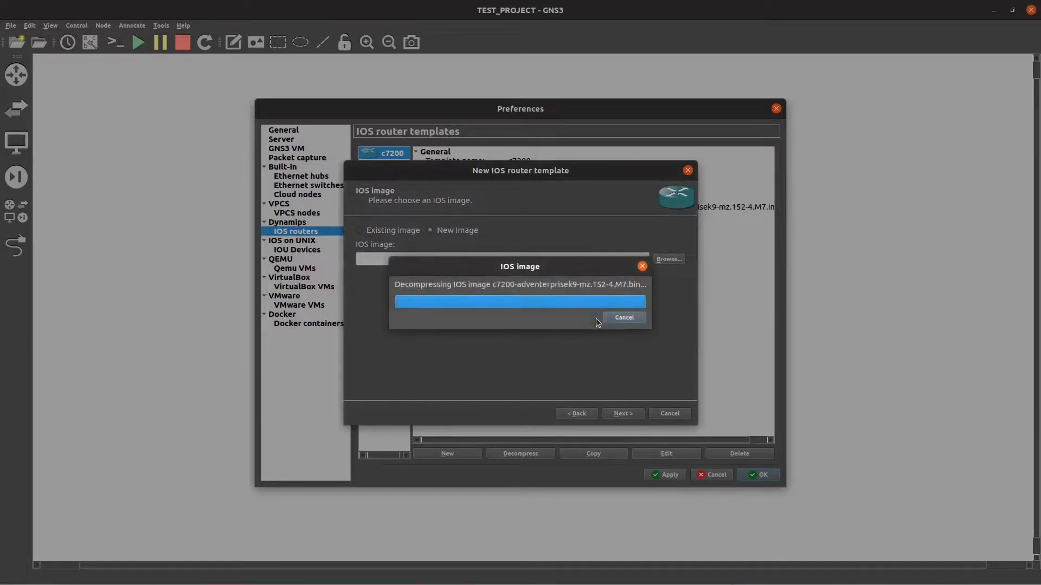
{"action": "left_click", "coordinate": [610, 414]}
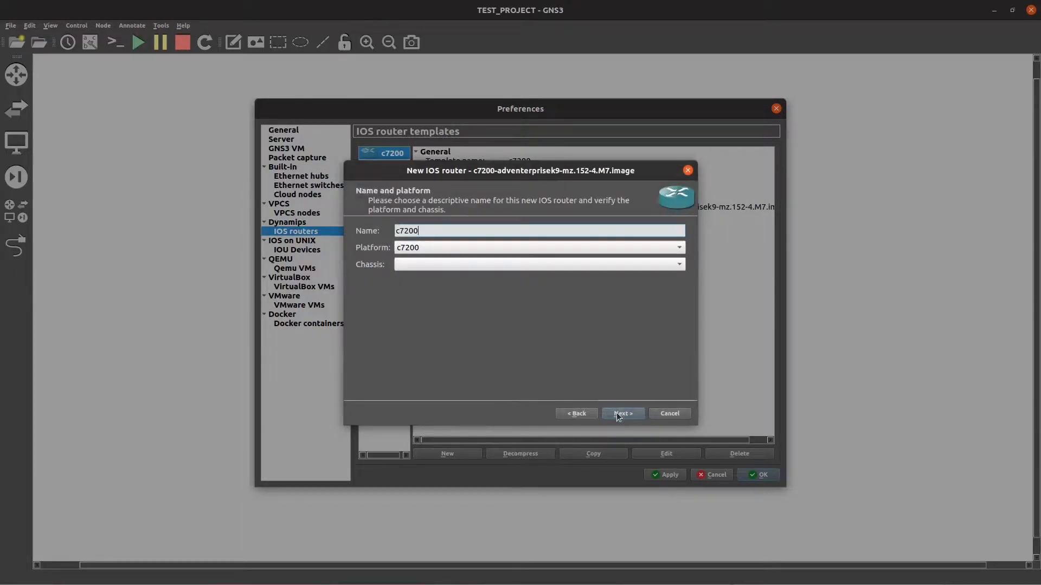
Name the router template Test Router, keep platform c7200, accept the default RAM and continue to the network adapters
{"action": "left_click_drag", "start_coordinate": [468, 225], "coordinate": [353, 216]}
{"action": "type", "text": "Test Router"}
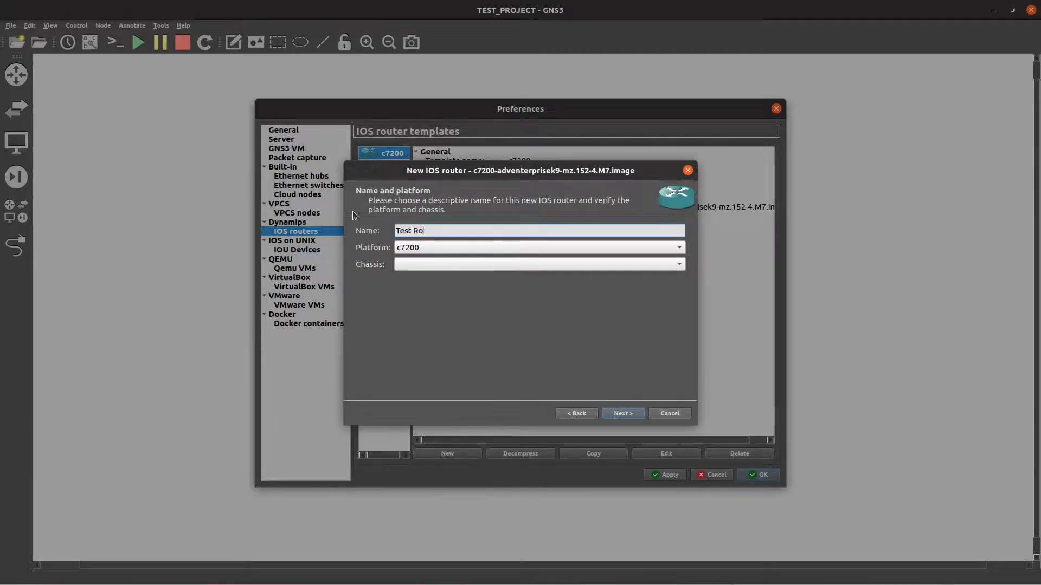
{"action": "left_click", "coordinate": [413, 248]}
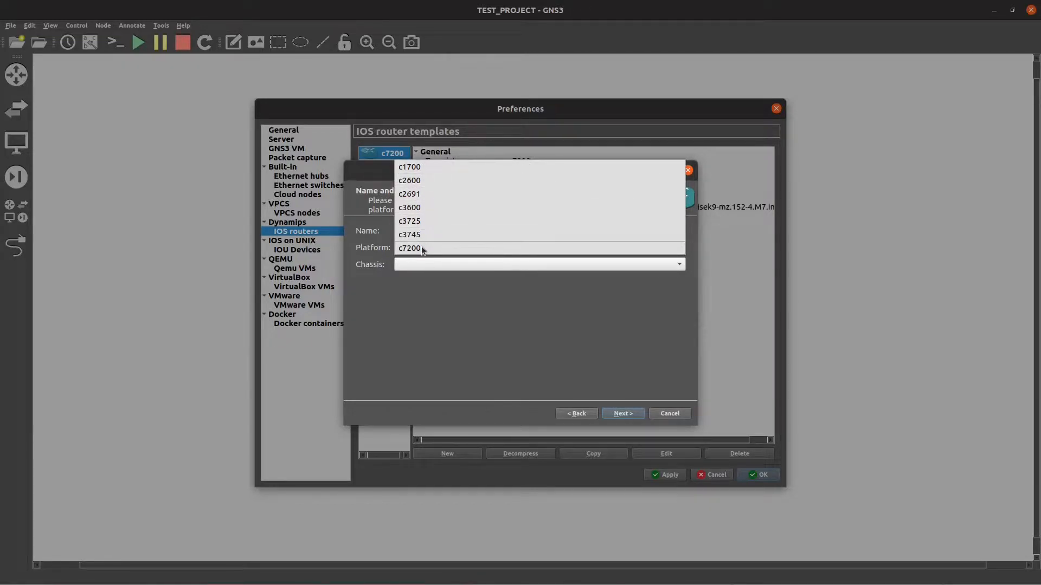
{"action": "left_click", "coordinate": [422, 247]}
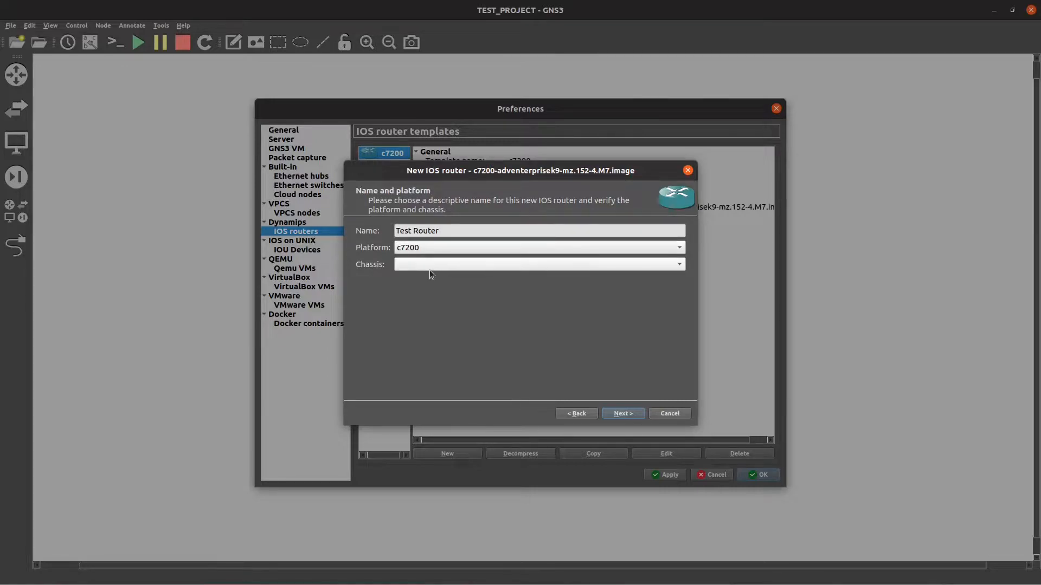
{"action": "left_click", "coordinate": [632, 414]}
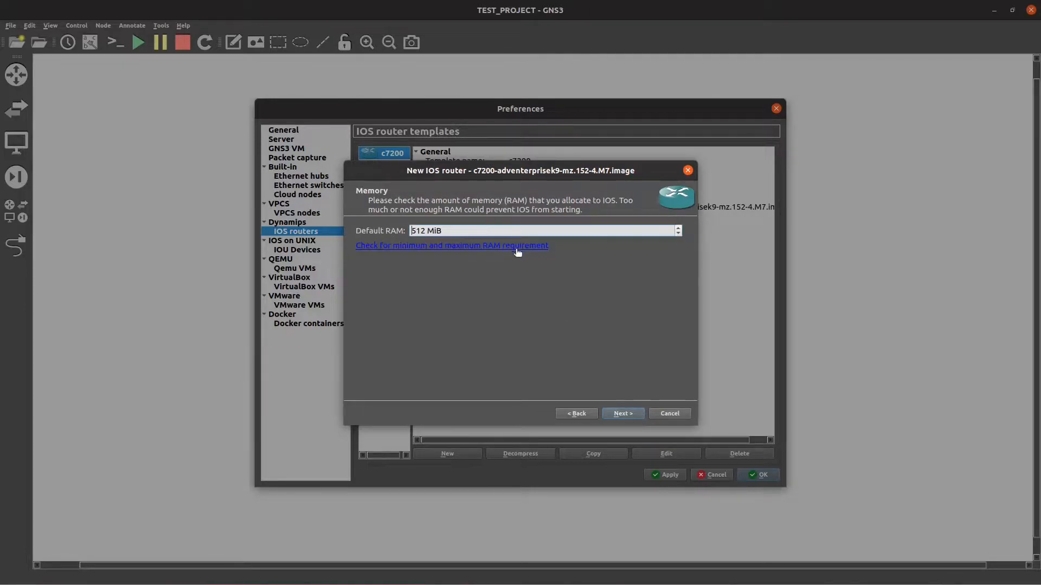
{"action": "left_click", "coordinate": [636, 415]}
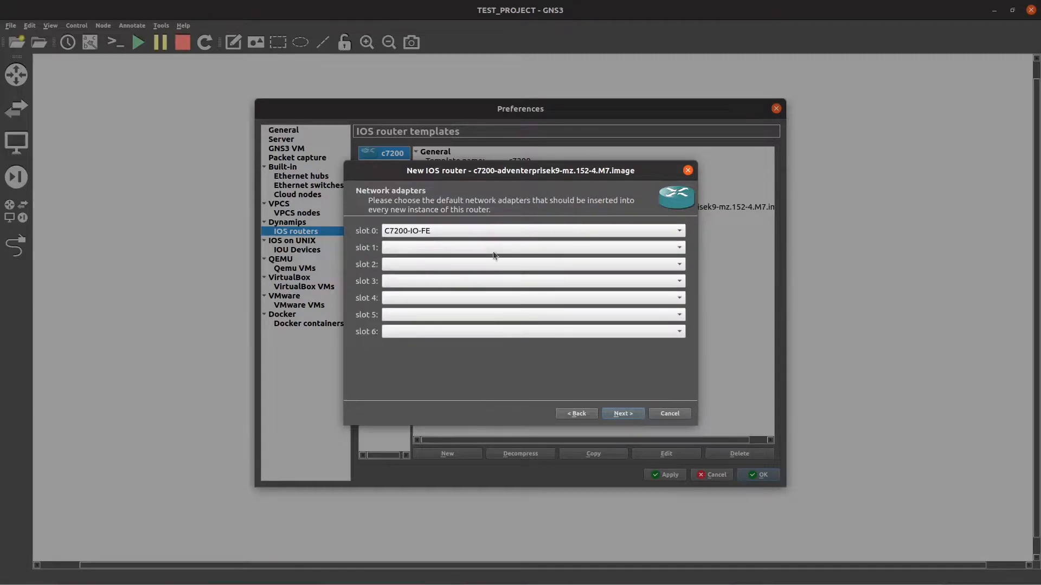
Assign the PA-2FE-TX network adapter to slots 1 through 6 and continue to the Idle-PC settings
{"action": "left_click", "coordinate": [492, 250]}
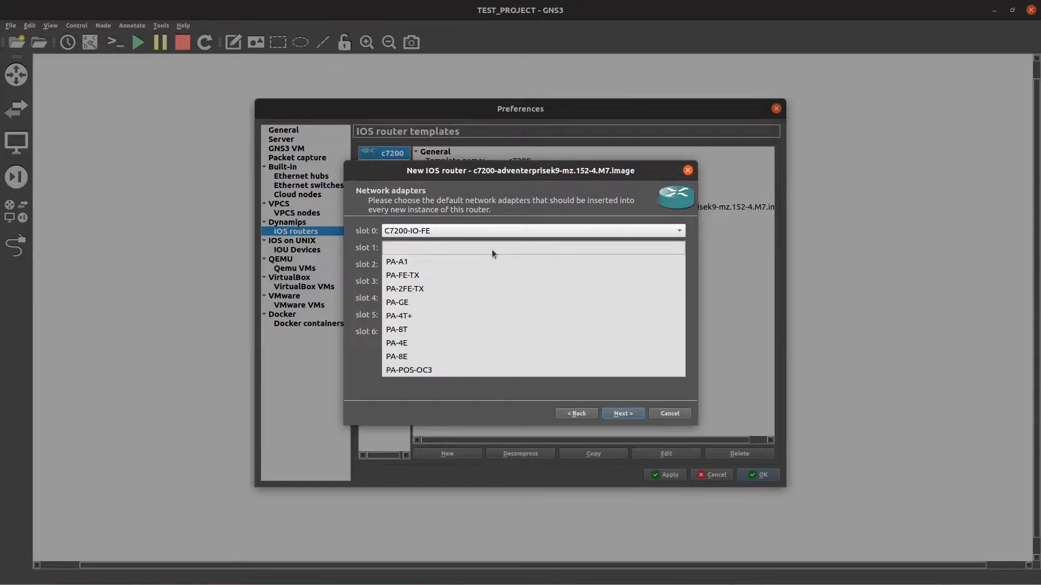
{"action": "left_click", "coordinate": [482, 285]}
{"action": "left_click", "coordinate": [486, 266]}
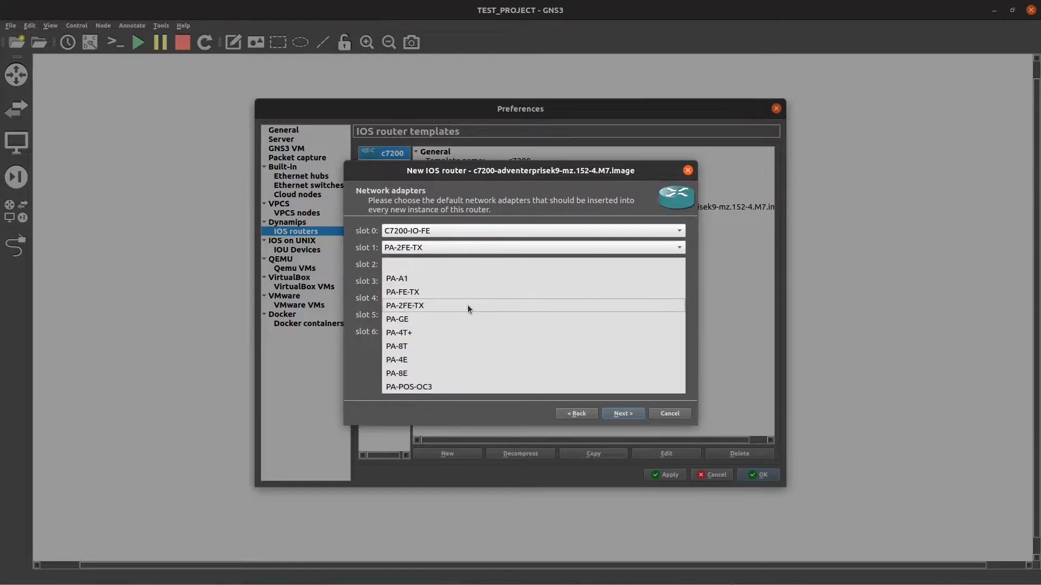
{"action": "left_click", "coordinate": [468, 304]}
{"action": "left_click", "coordinate": [473, 281]}
{"action": "left_click", "coordinate": [467, 322]}
{"action": "left_click", "coordinate": [477, 299]}
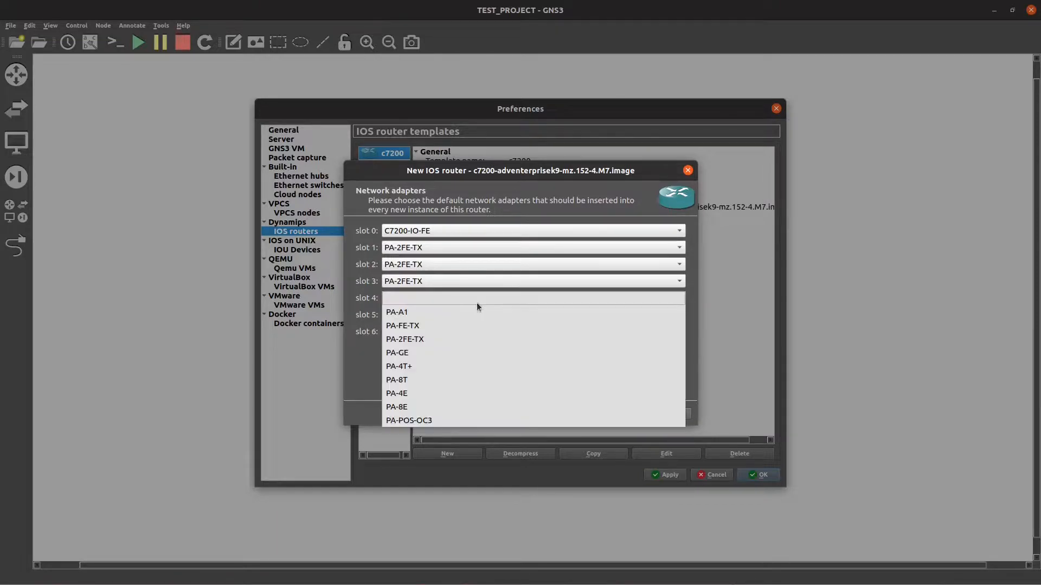
{"action": "left_click", "coordinate": [458, 337]}
{"action": "left_click", "coordinate": [458, 313]}
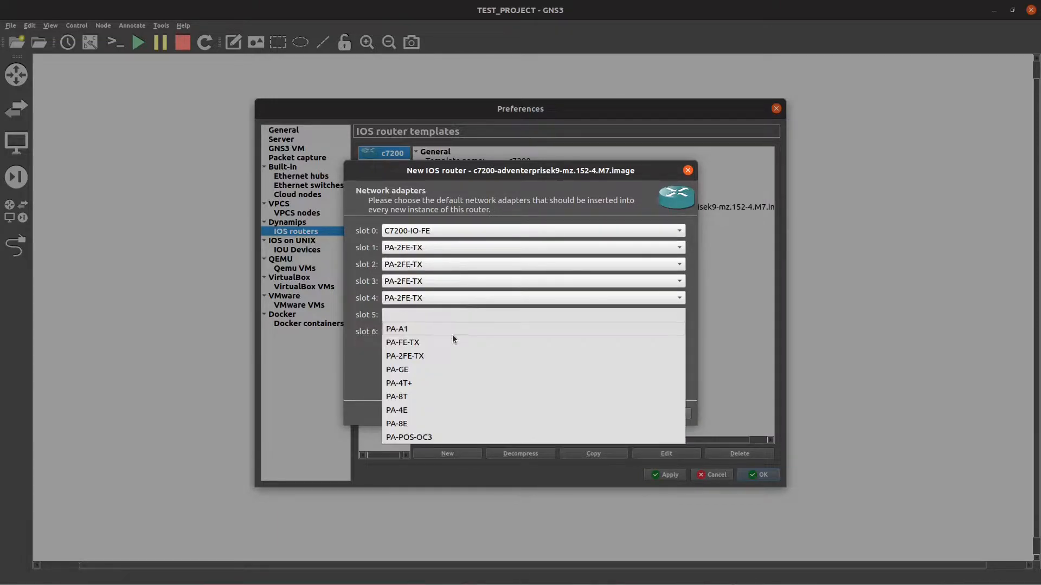
{"action": "left_click", "coordinate": [451, 351]}
{"action": "left_click", "coordinate": [454, 331]}
{"action": "left_click", "coordinate": [448, 372]}
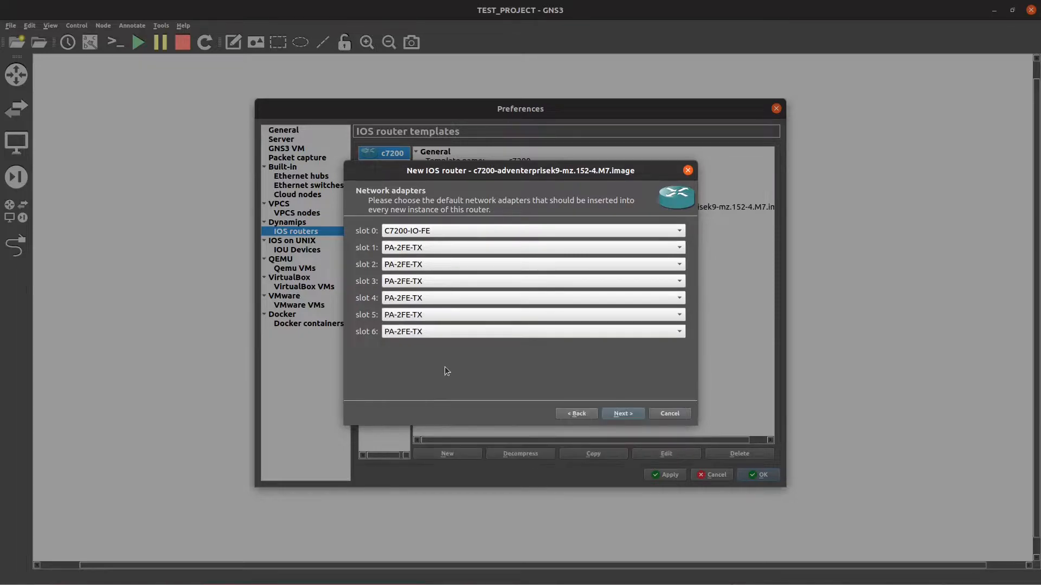
{"action": "left_click", "coordinate": [622, 414]}
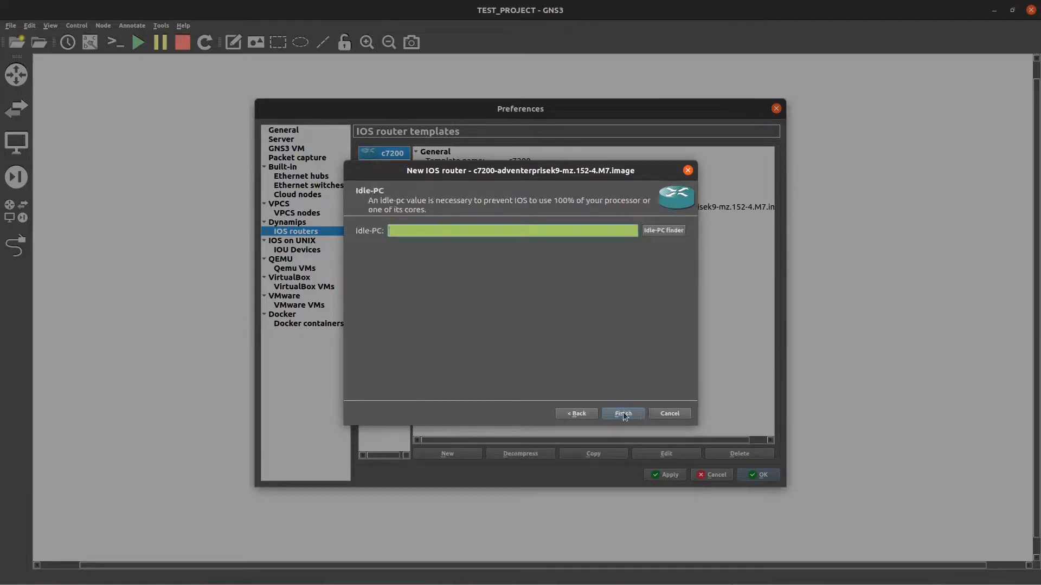
Find an Idle-PC value for the image, finish the Test Router template and confirm the preferences
{"action": "left_click", "coordinate": [662, 230]}
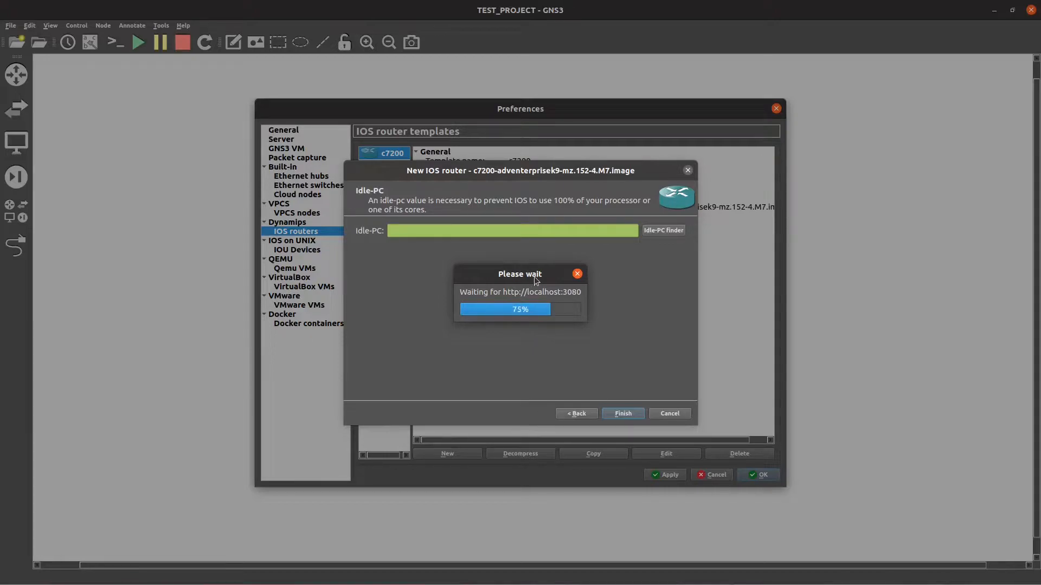
{"action": "left_click", "coordinate": [577, 274]}
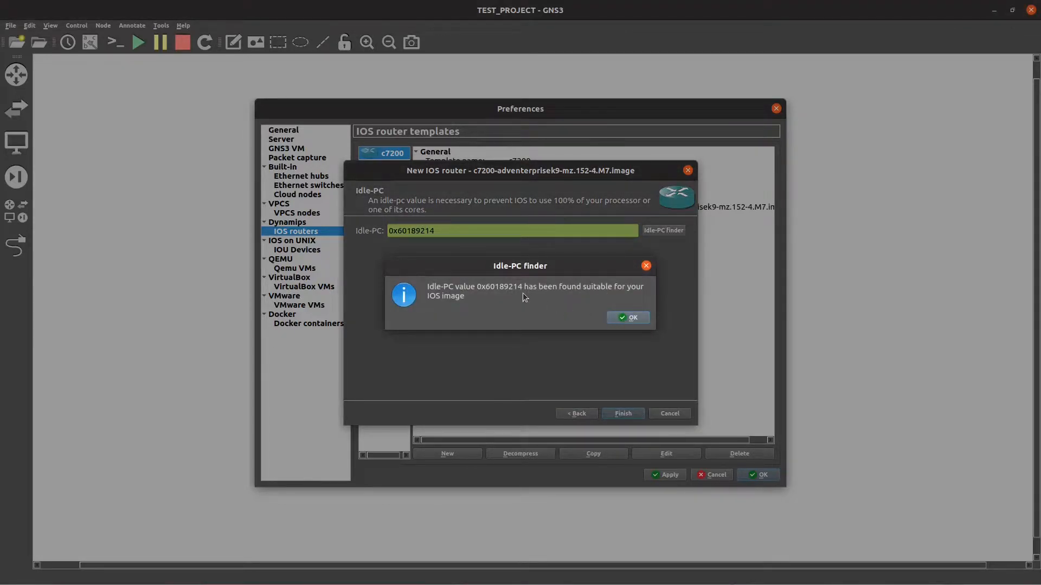
{"action": "left_click", "coordinate": [623, 318]}
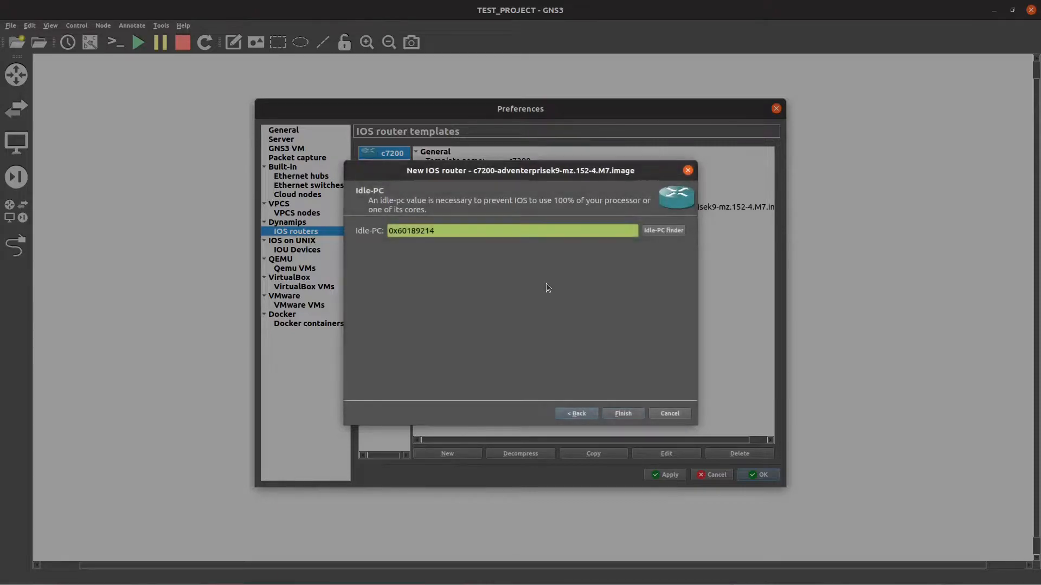
{"action": "left_click", "coordinate": [623, 414]}
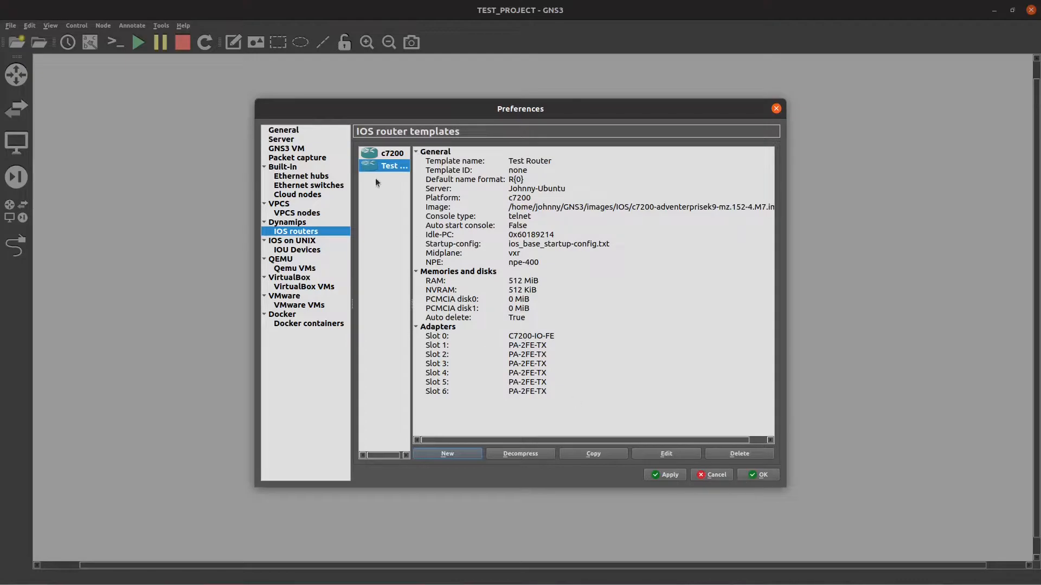
{"action": "left_click_drag", "start_coordinate": [412, 167], "coordinate": [464, 165]}
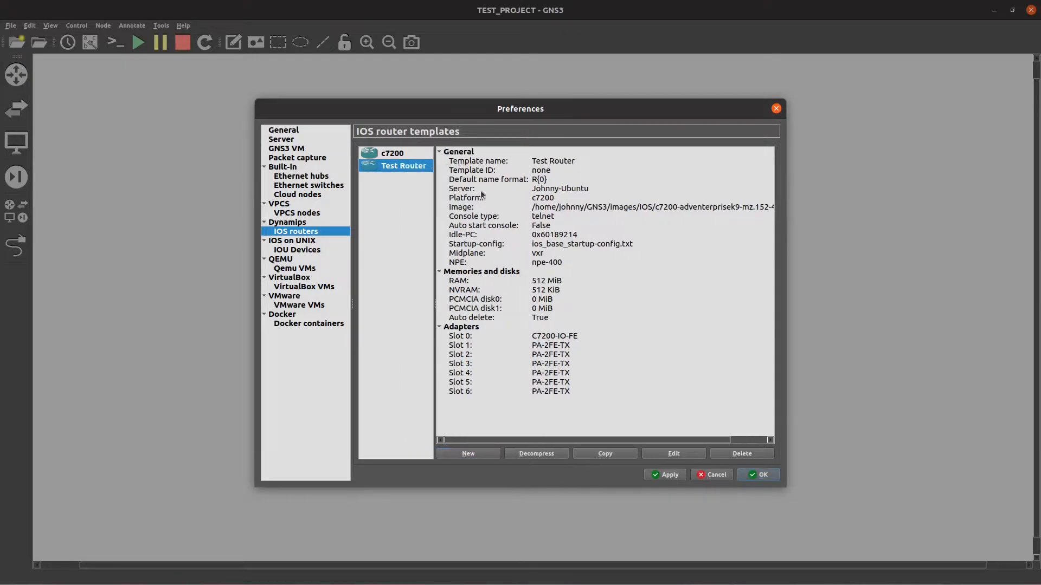
{"action": "left_click", "coordinate": [761, 475]}
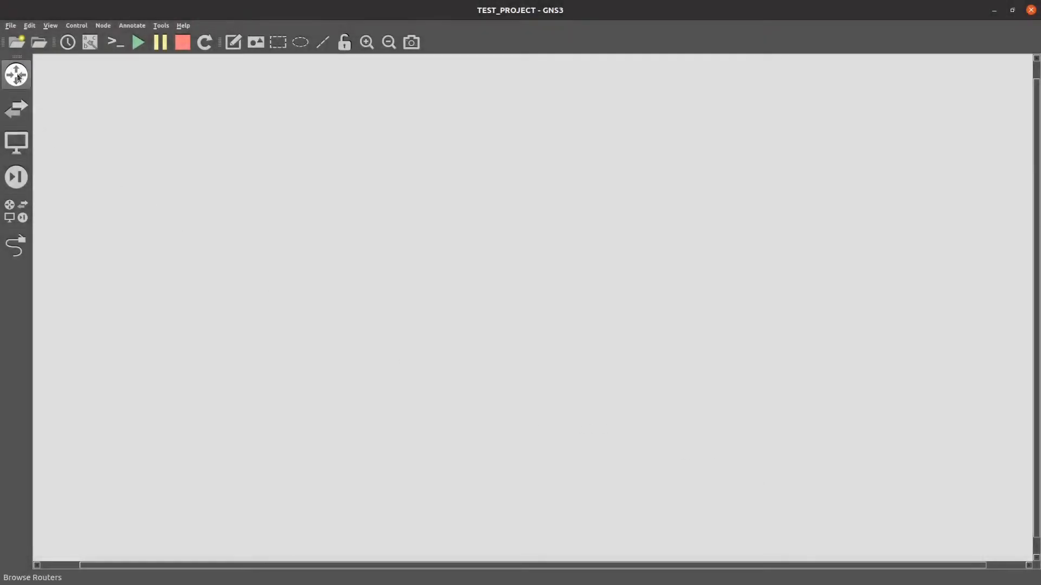
Place two Test Router nodes side by side in the workspace and move their name labels down onto their icons
{"action": "left_click", "coordinate": [17, 73]}
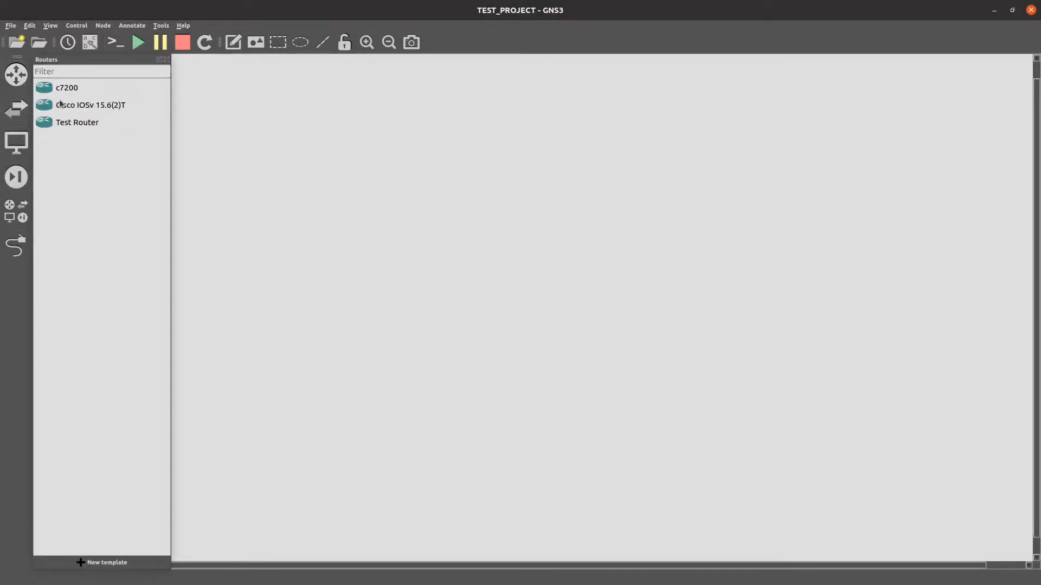
{"action": "left_click", "coordinate": [89, 124]}
{"action": "left_click_drag", "start_coordinate": [89, 124], "coordinate": [419, 169]}
{"action": "left_click_drag", "start_coordinate": [105, 131], "coordinate": [564, 187]}
{"action": "left_click_drag", "start_coordinate": [428, 155], "coordinate": [426, 179]}
{"action": "left_click_drag", "start_coordinate": [564, 168], "coordinate": [567, 194]}
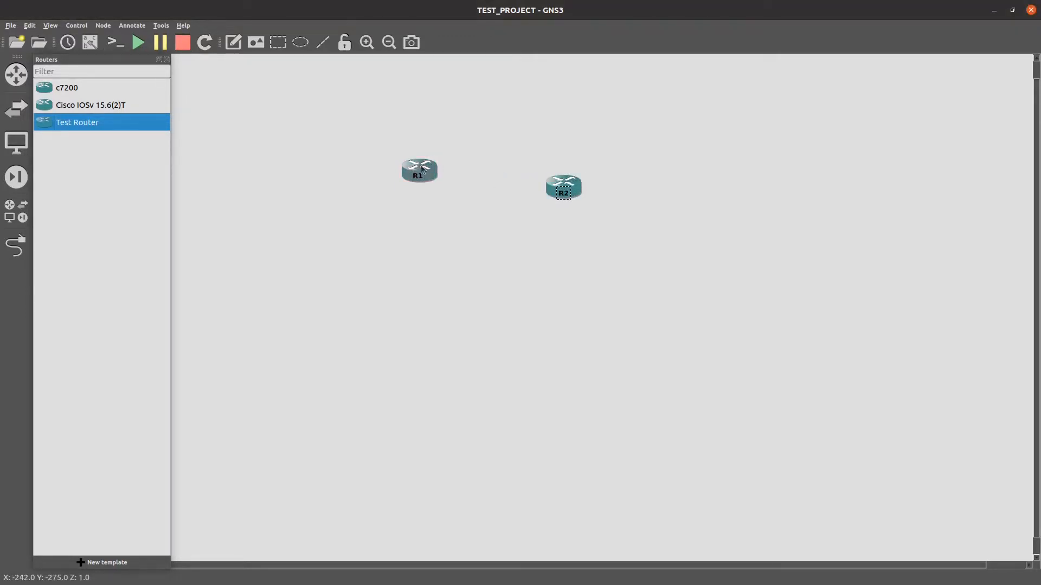
{"action": "left_click_drag", "start_coordinate": [427, 167], "coordinate": [429, 180]}
Delete both Test Router nodes from the workspace
{"action": "left_click_drag", "start_coordinate": [679, 140], "coordinate": [391, 292]}
{"action": "key", "text": "Delete"}
{"action": "key", "text": "Return"}
Place a Cisco IOSv 15.6(2)T router in the workspace and delete it again
{"action": "left_click", "coordinate": [100, 101]}
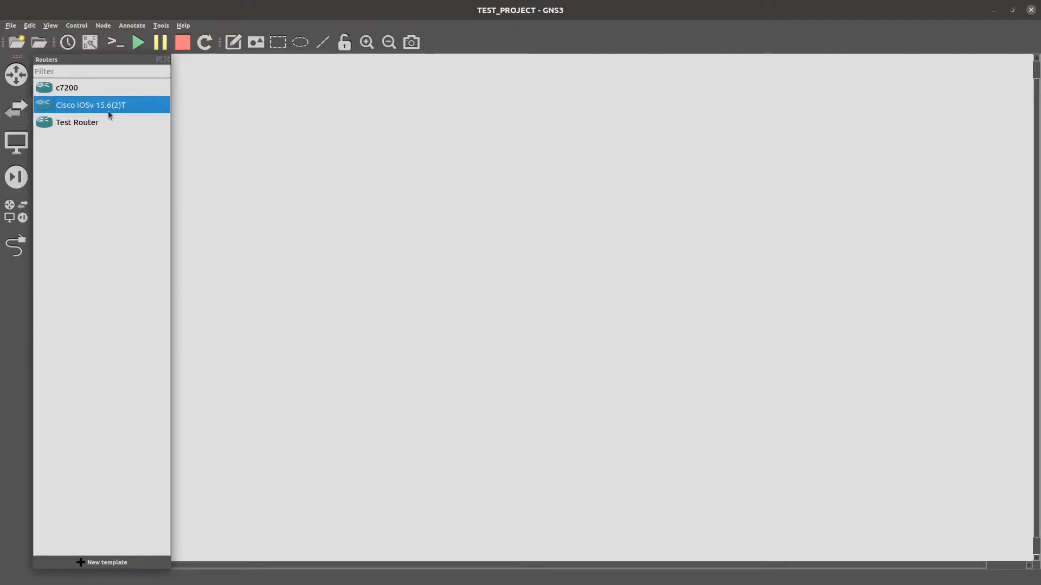
{"action": "left_click_drag", "start_coordinate": [99, 109], "coordinate": [347, 166]}
{"action": "left_click_drag", "start_coordinate": [467, 117], "coordinate": [272, 238]}
{"action": "key", "text": "Delete"}
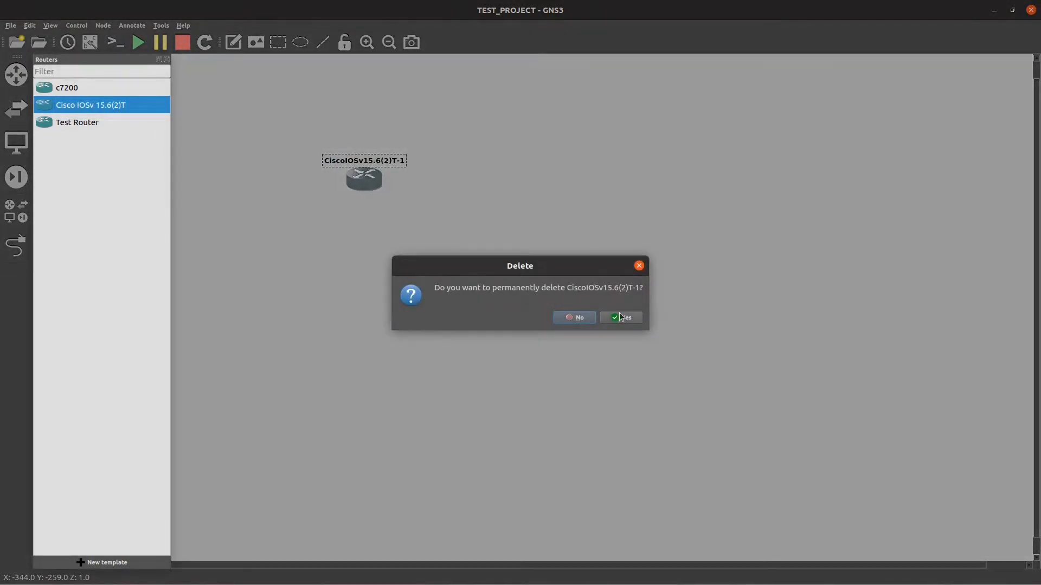
{"action": "left_click", "coordinate": [622, 319]}
Examine the available switches, end devices and ways of creating a new template, closing the new template wizard when done
{"action": "left_click", "coordinate": [22, 107]}
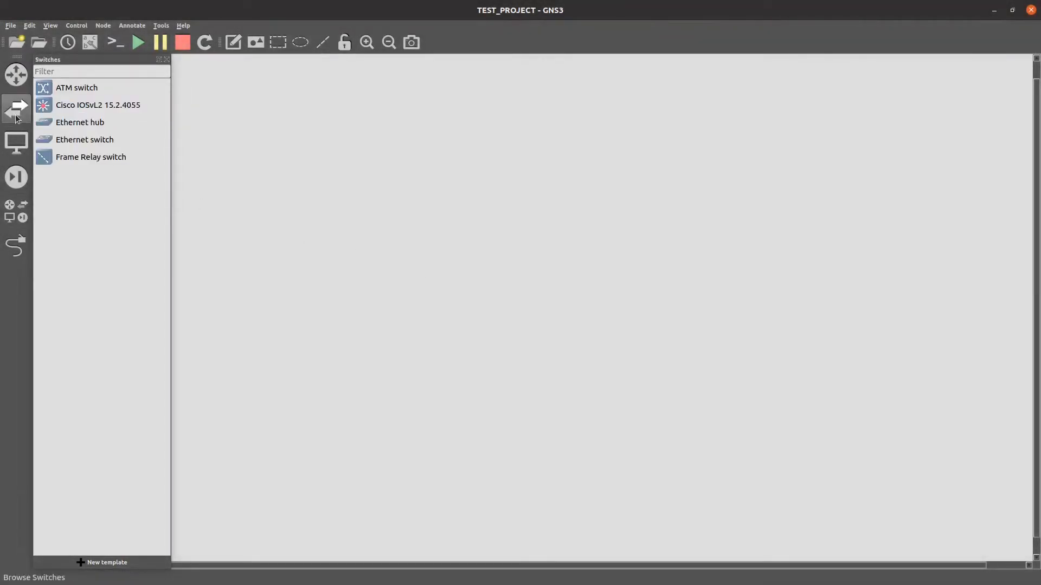
{"action": "left_click", "coordinate": [18, 147]}
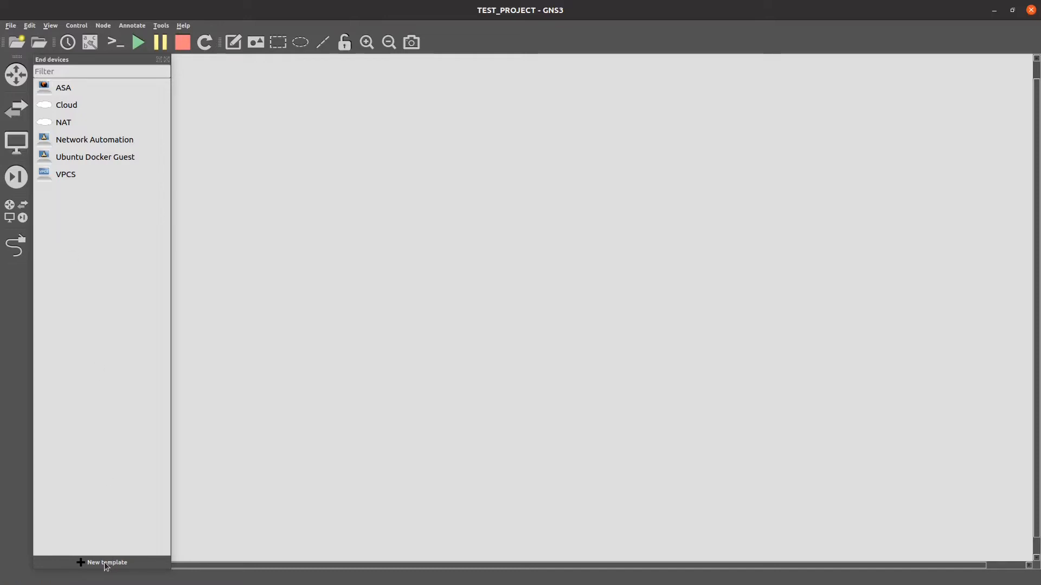
{"action": "left_click", "coordinate": [103, 562]}
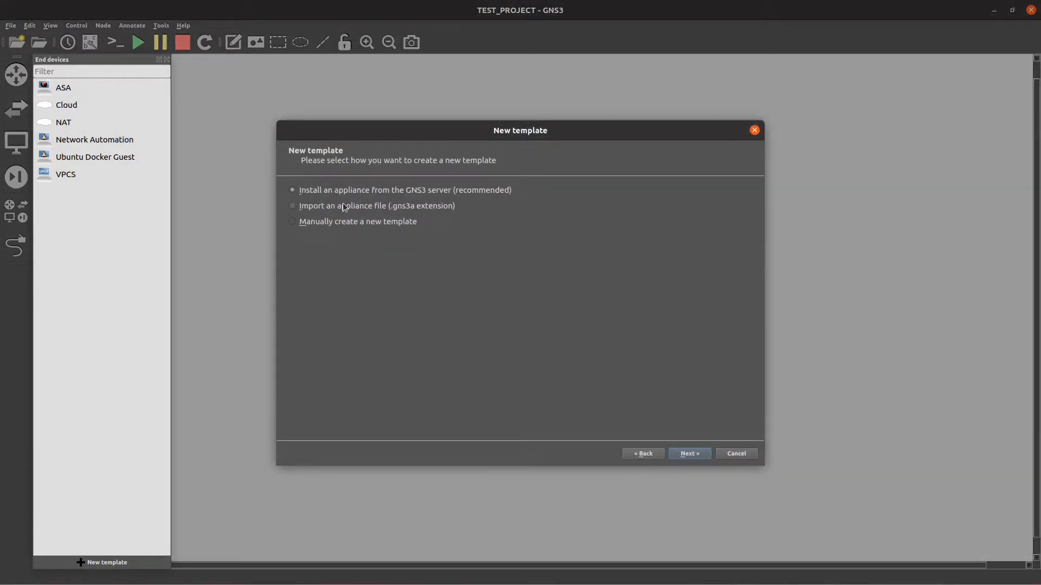
{"action": "left_click", "coordinate": [334, 224]}
{"action": "left_click", "coordinate": [339, 193]}
{"action": "left_click", "coordinate": [754, 130]}
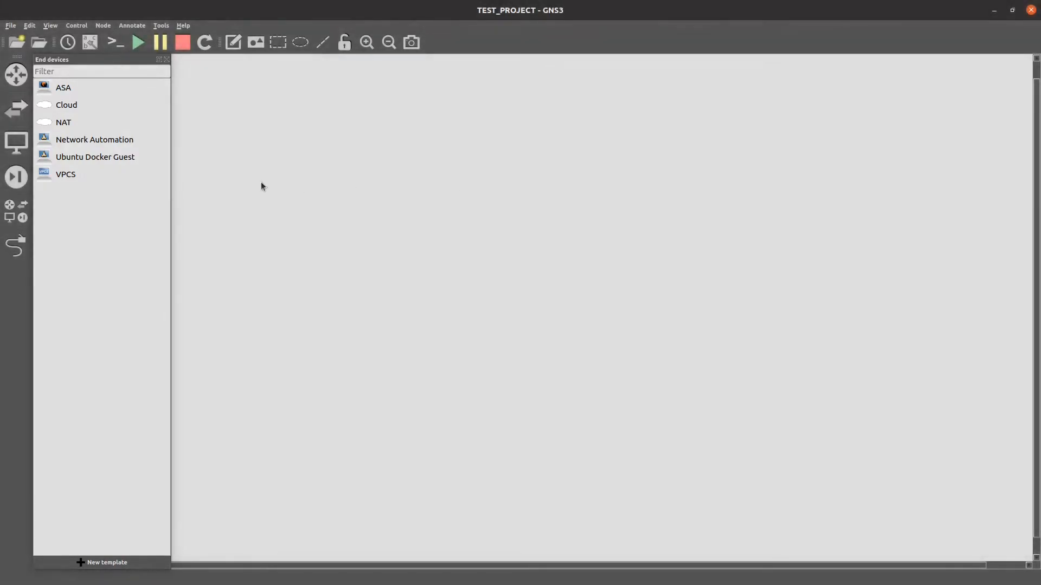
Point out the Network Automation and Ubuntu Docker Guest entries among the end devices
{"action": "left_click", "coordinate": [105, 144]}
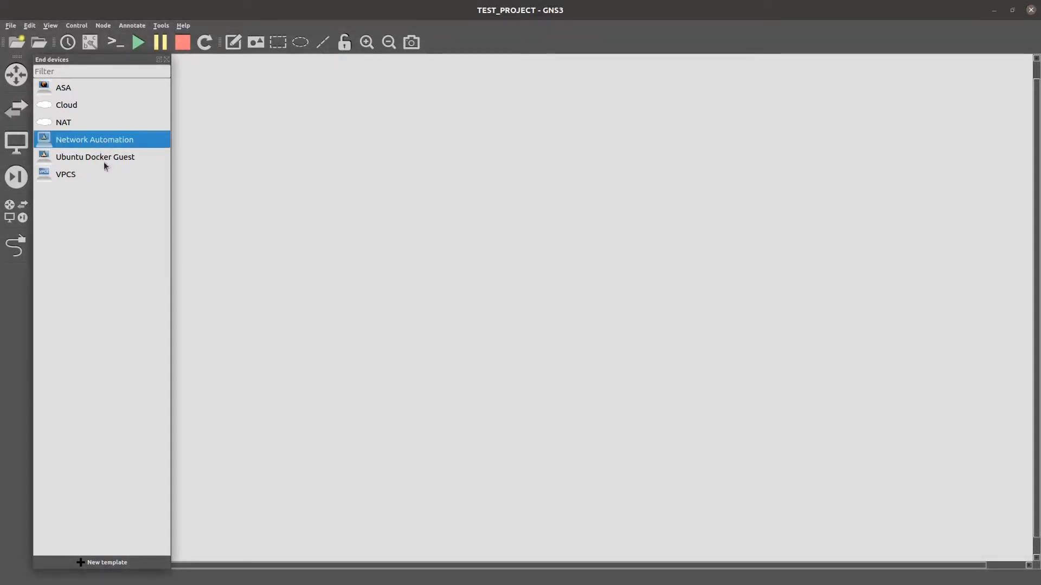
{"action": "left_click", "coordinate": [105, 162]}
{"action": "left_click", "coordinate": [114, 143]}
Switch to Chrome, search for gns3 marketplace in a new tab and open the GNS3 Marketplace
{"action": "key", "text": "alt+Tab"}
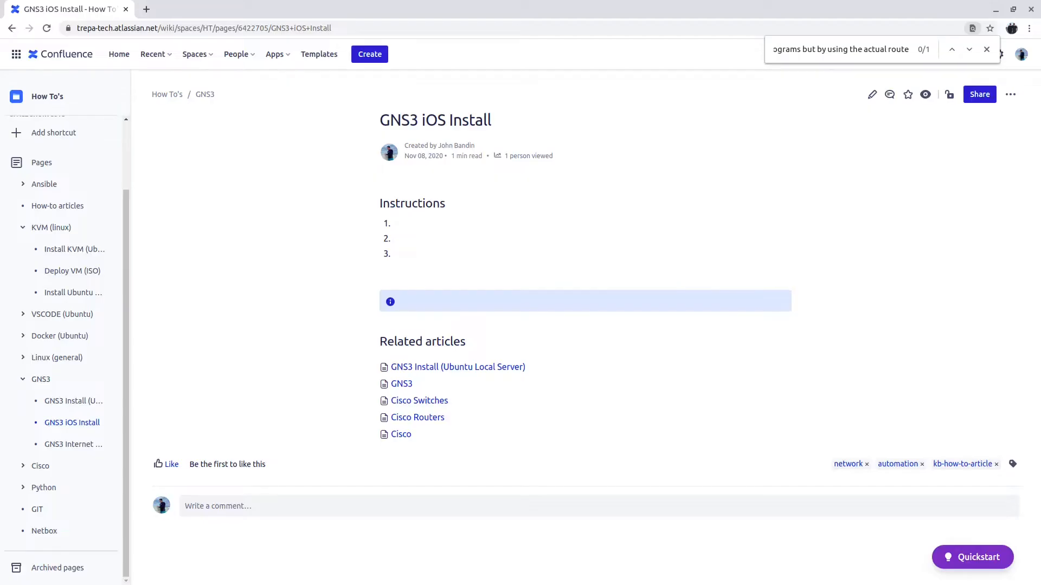
{"action": "left_click", "coordinate": [147, 9]}
{"action": "type", "text": "gns3 marketplace"}
{"action": "key", "text": "Return"}
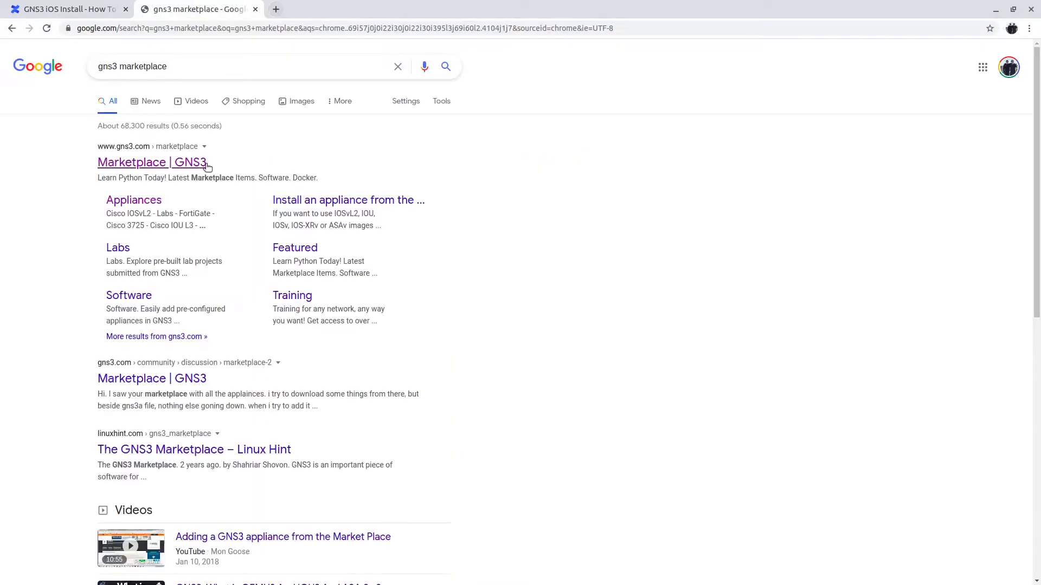
{"action": "left_click", "coordinate": [207, 165]}
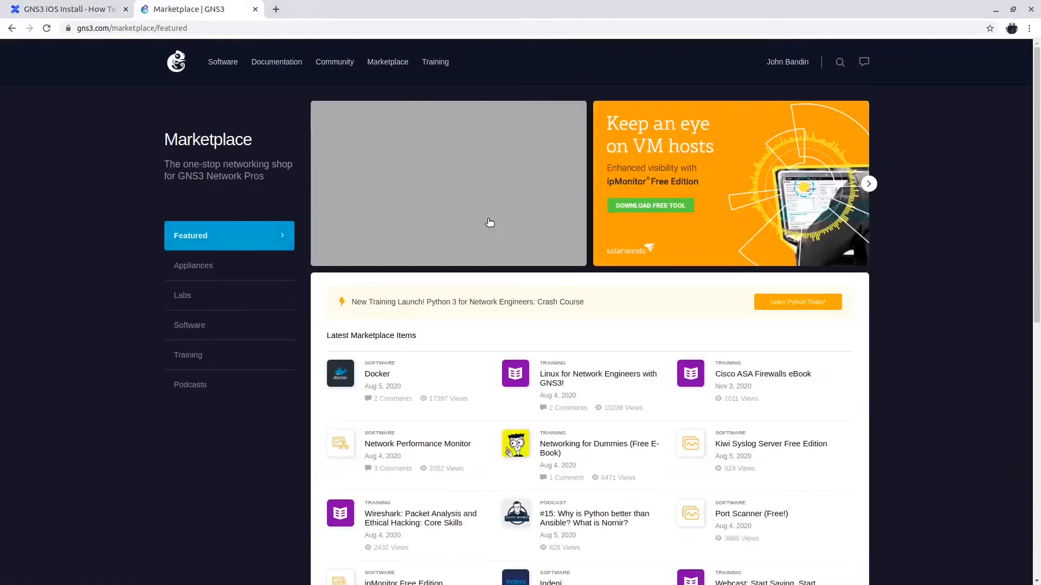
Open the Windows appliance among the latest marketplace items and download its windows.gns3a file
{"action": "scroll", "coordinate": [369, 387], "scroll_direction": "down", "scroll_amount": 3}
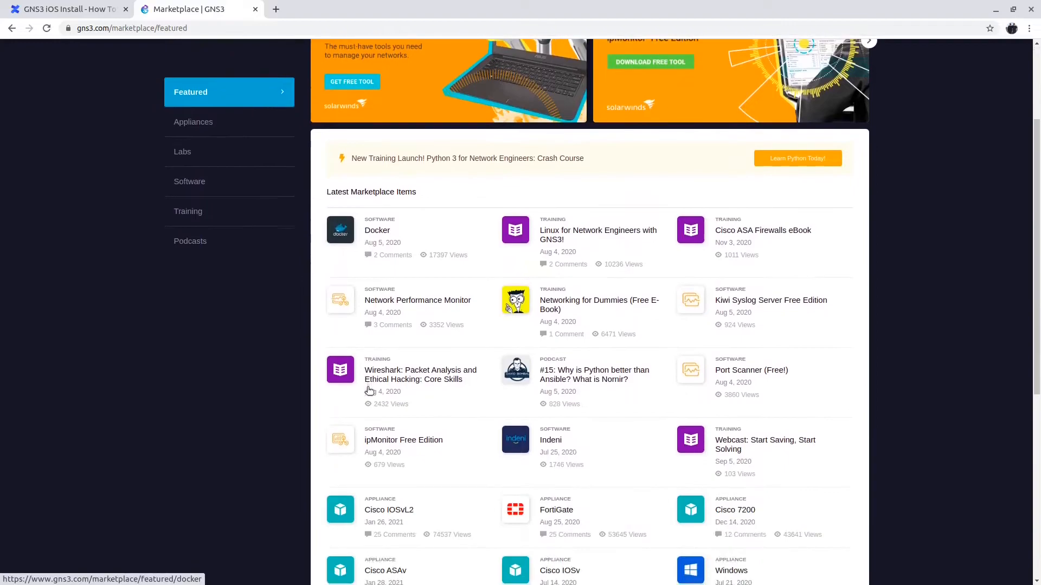
{"action": "scroll", "coordinate": [705, 236], "scroll_direction": "down", "scroll_amount": 4}
{"action": "scroll", "coordinate": [665, 321], "scroll_direction": "down", "scroll_amount": 1}
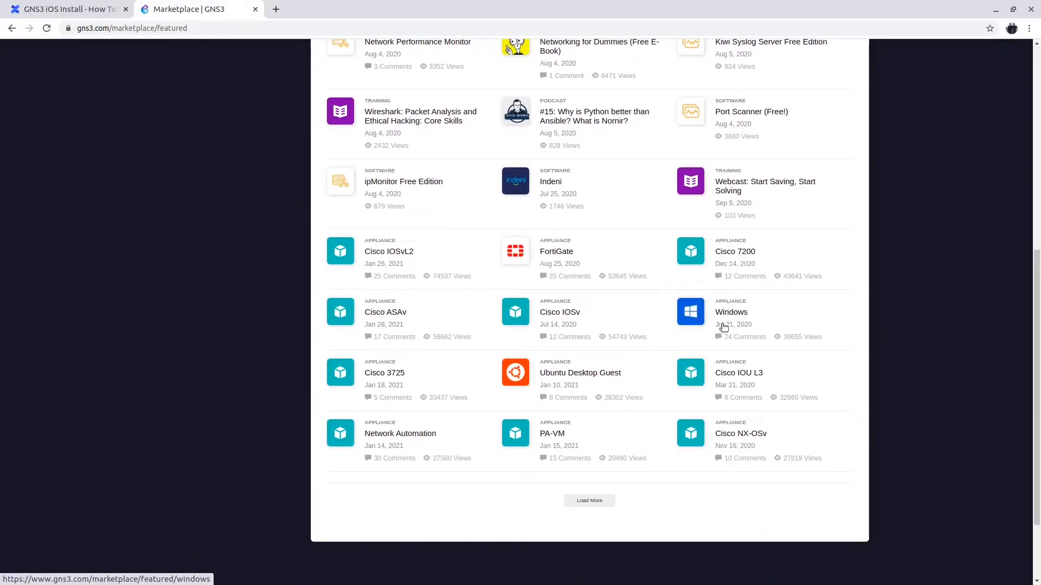
{"action": "left_click", "coordinate": [724, 327]}
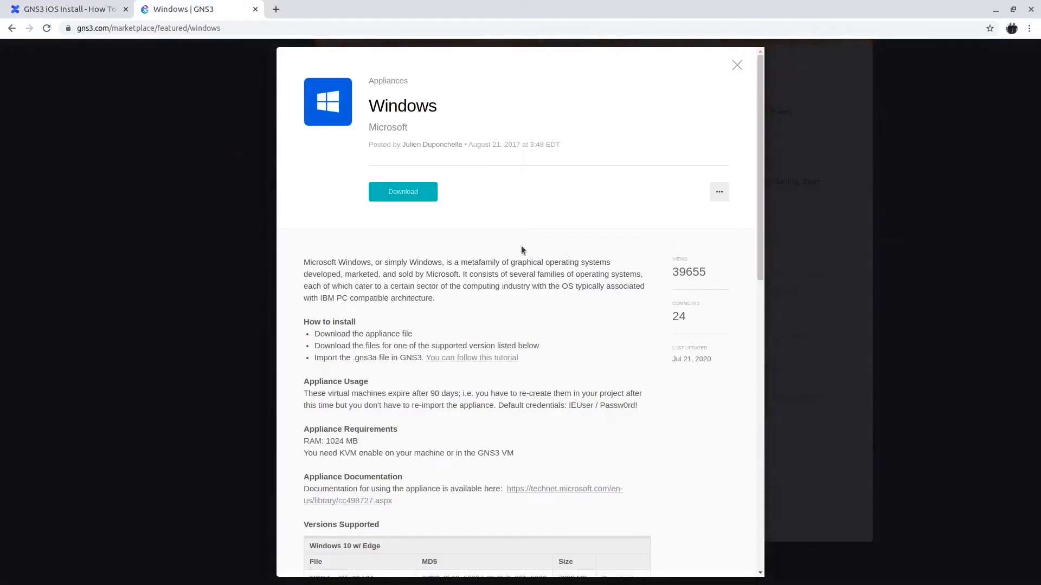
{"action": "left_click", "coordinate": [407, 198]}
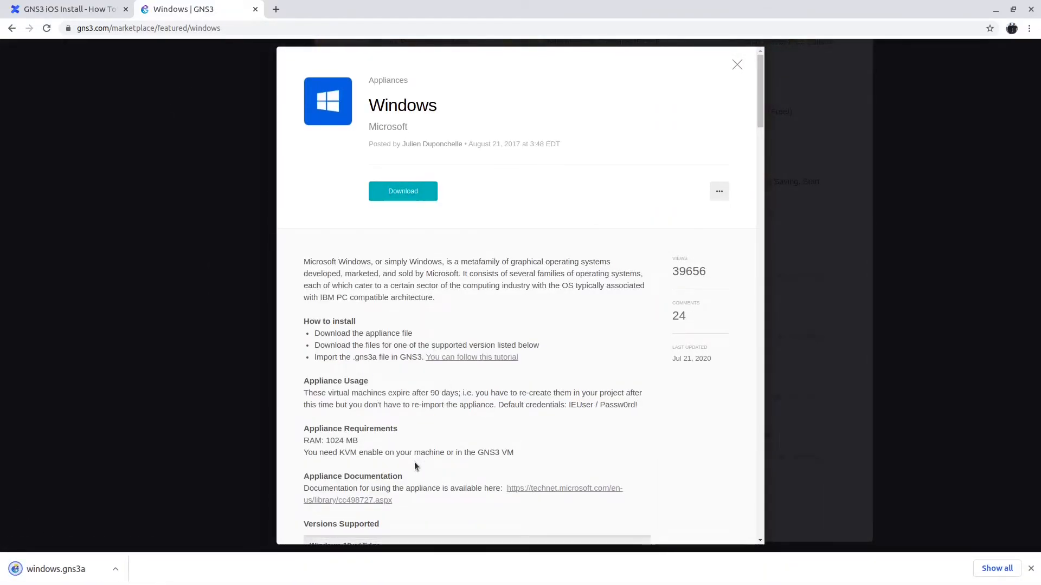
Examine the Windows appliance's RAM requirement and its supported versions
{"action": "left_click_drag", "start_coordinate": [343, 440], "coordinate": [315, 441]}
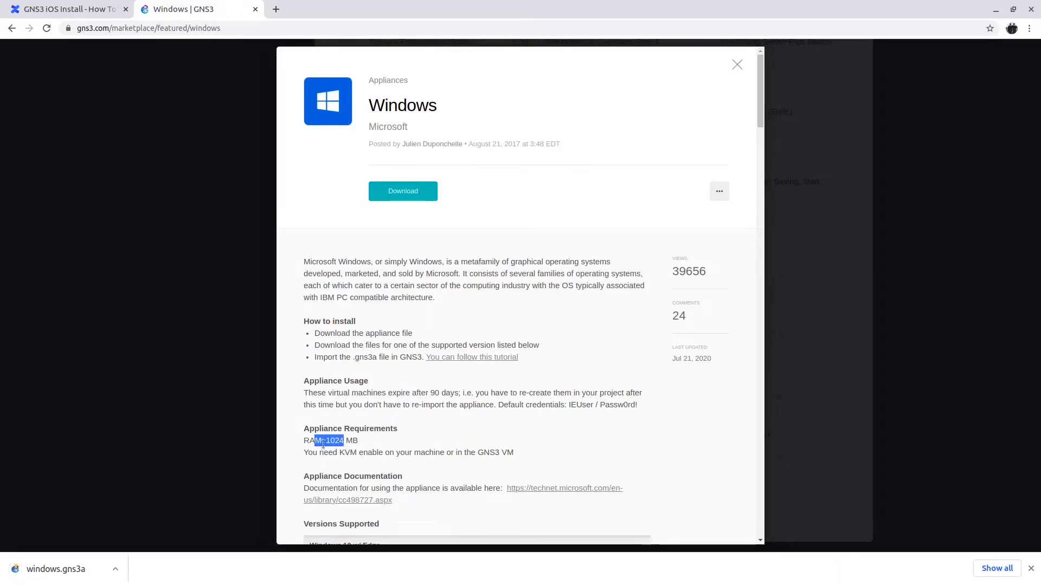
{"action": "scroll", "coordinate": [390, 439], "scroll_direction": "down", "scroll_amount": 2}
{"action": "scroll", "coordinate": [457, 437], "scroll_direction": "down", "scroll_amount": 3}
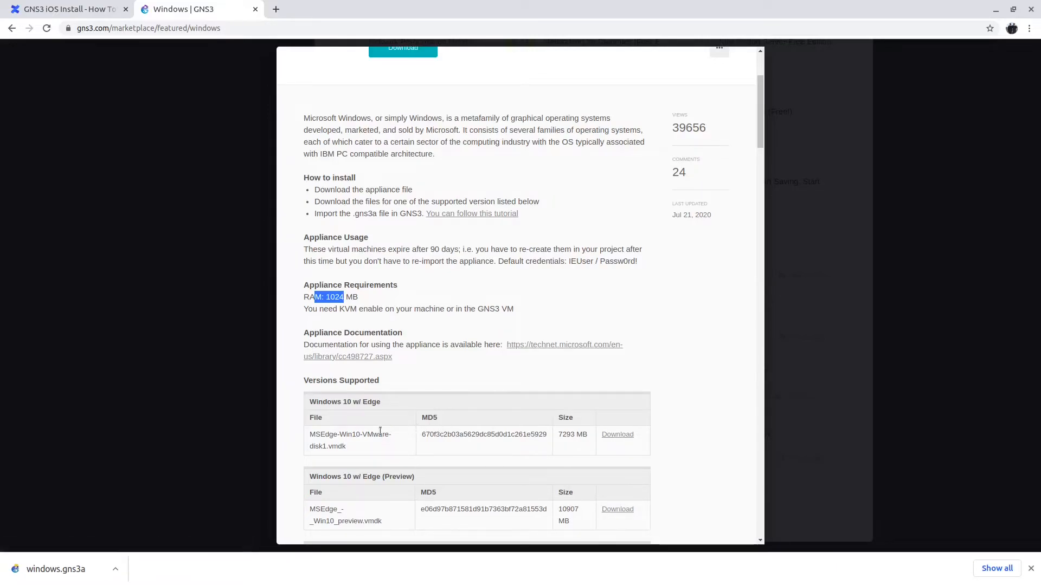
Open the download page for the Windows 10 w/ Edge image and examine the available virtual machines
{"action": "scroll", "coordinate": [365, 437], "scroll_direction": "down", "scroll_amount": 2}
{"action": "scroll", "coordinate": [351, 393], "scroll_direction": "down", "scroll_amount": 2}
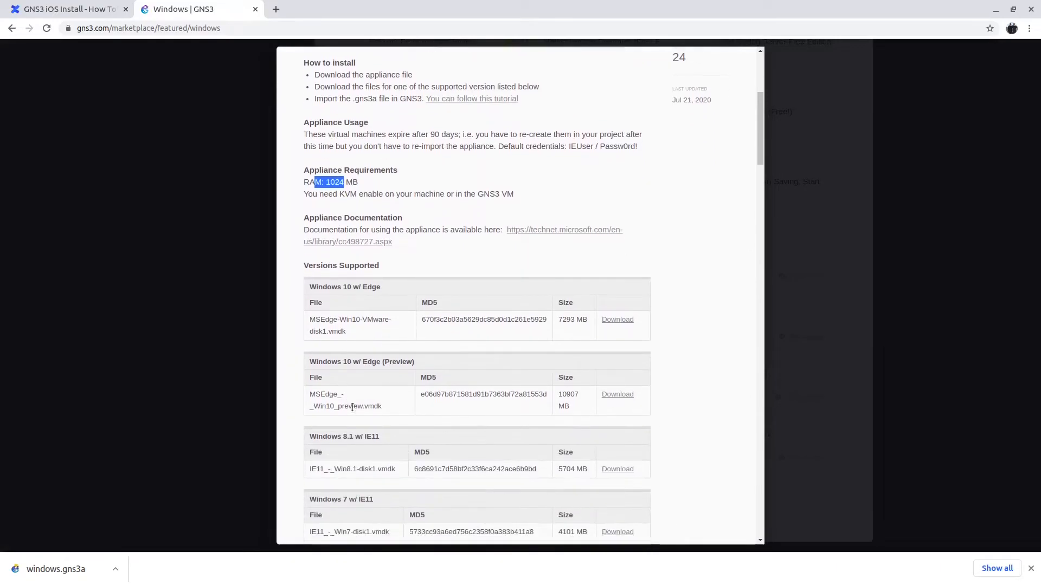
{"action": "left_click", "coordinate": [630, 319]}
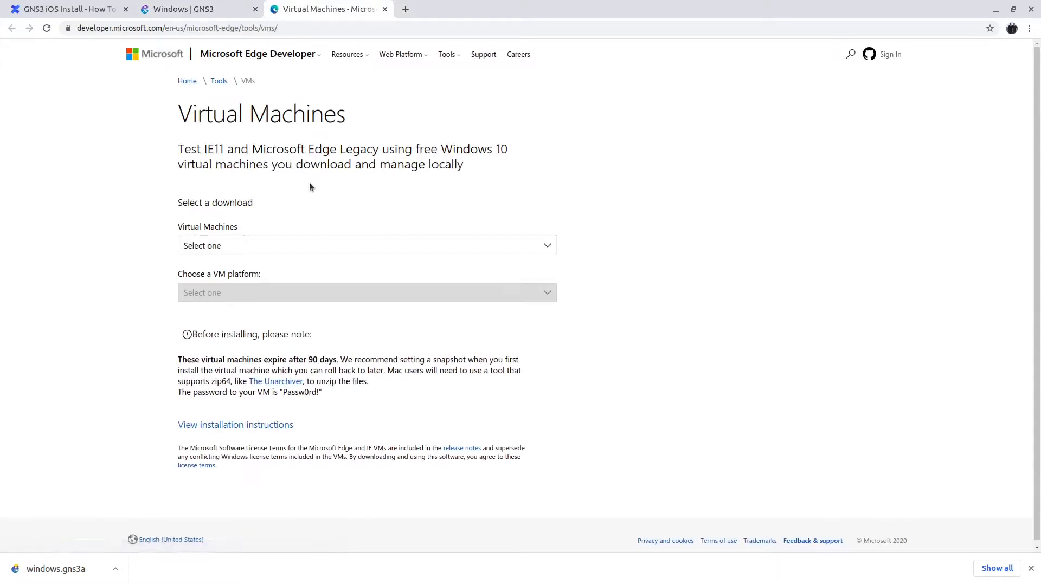
{"action": "left_click", "coordinate": [284, 245]}
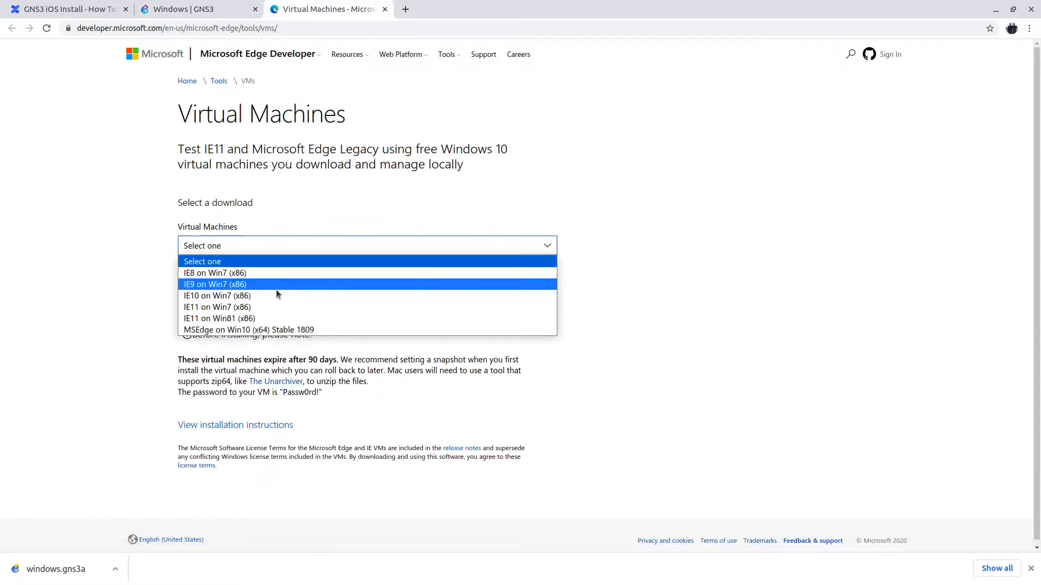
{"action": "left_click", "coordinate": [712, 216]}
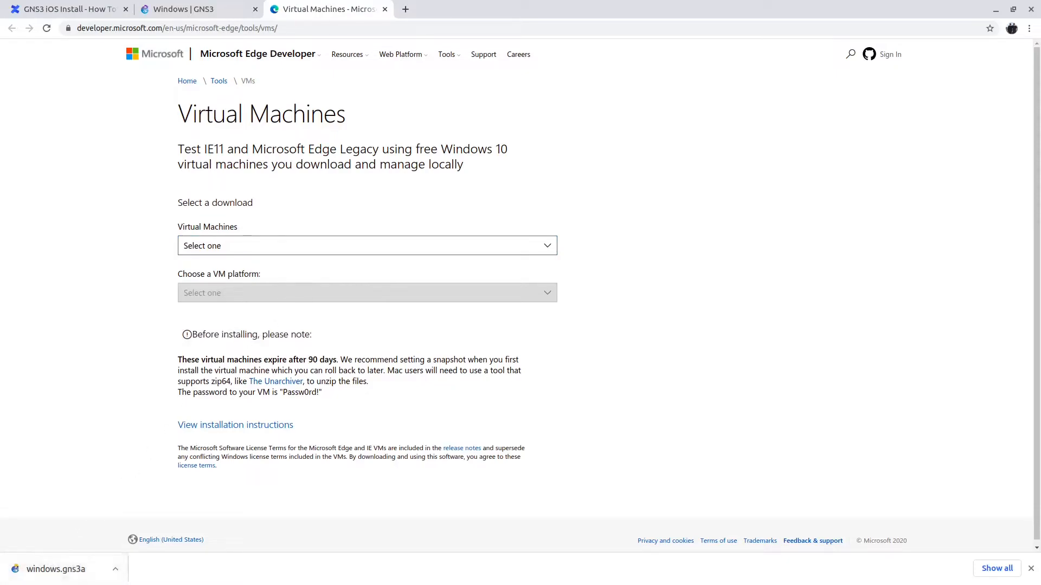
Return to the GNS3 Marketplace listing and load more items twice to browse further appliances
{"action": "left_click", "coordinate": [138, 15]}
{"action": "left_click", "coordinate": [81, 200]}
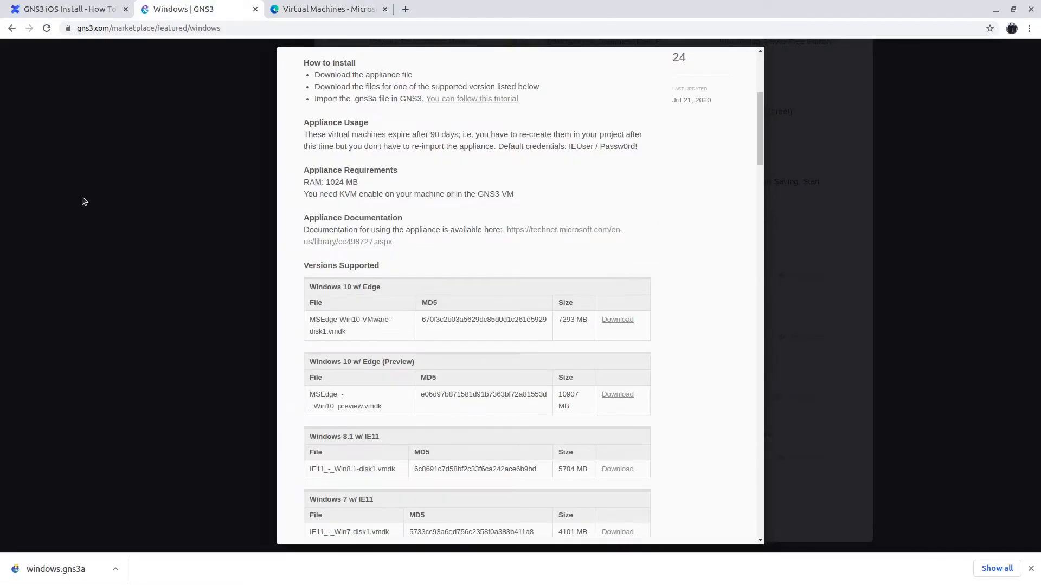
{"action": "scroll", "coordinate": [719, 320], "scroll_direction": "up", "scroll_amount": 4}
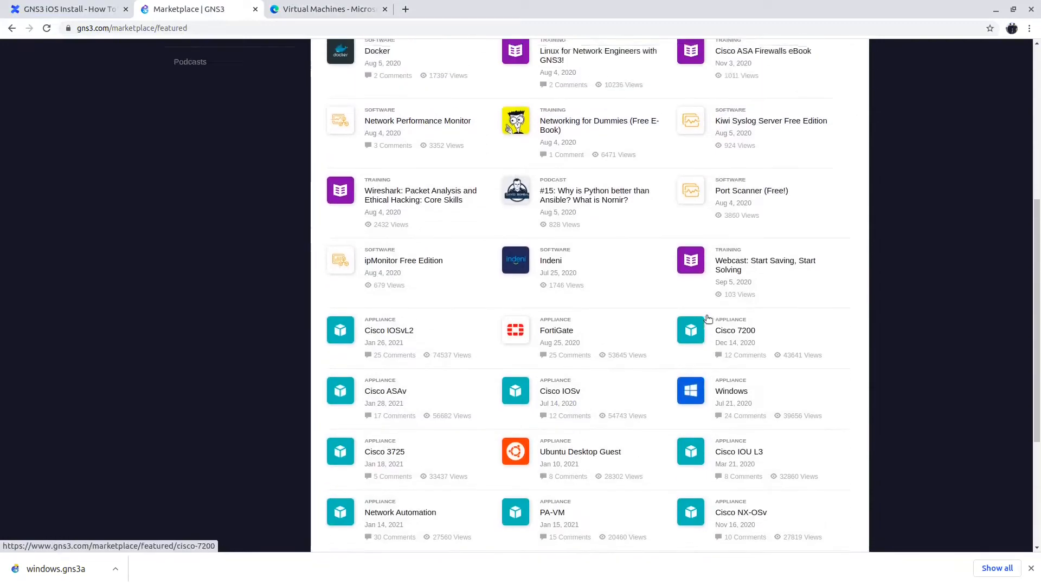
{"action": "scroll", "coordinate": [716, 334], "scroll_direction": "down", "scroll_amount": 4}
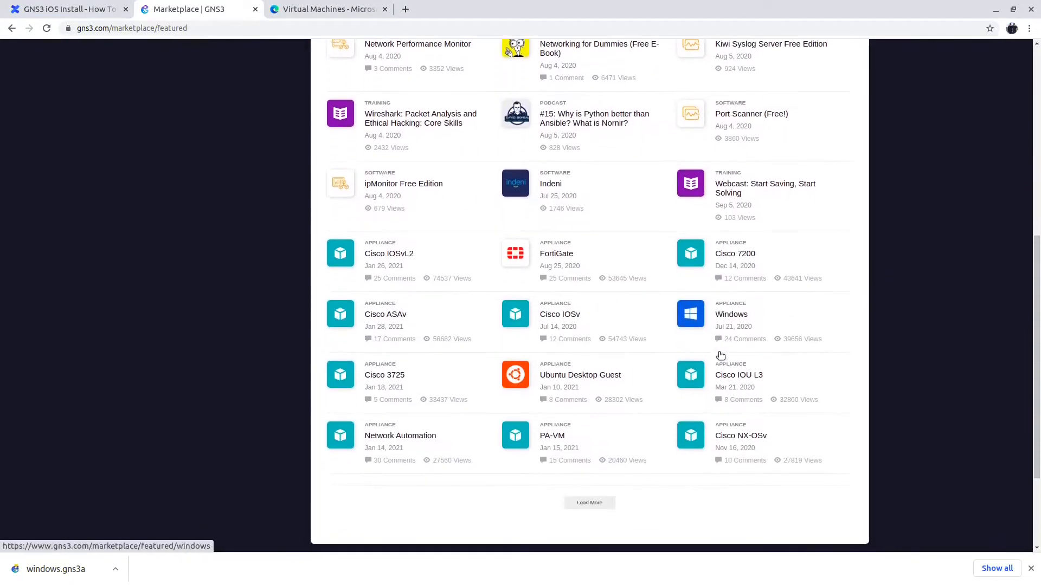
{"action": "left_click", "coordinate": [590, 500]}
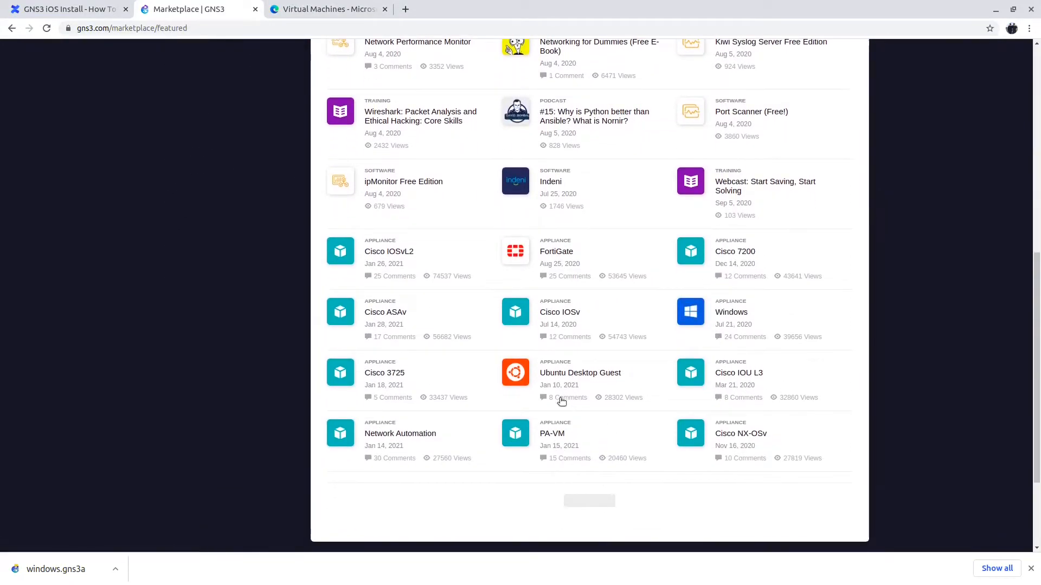
{"action": "scroll", "coordinate": [542, 319], "scroll_direction": "down", "scroll_amount": 8}
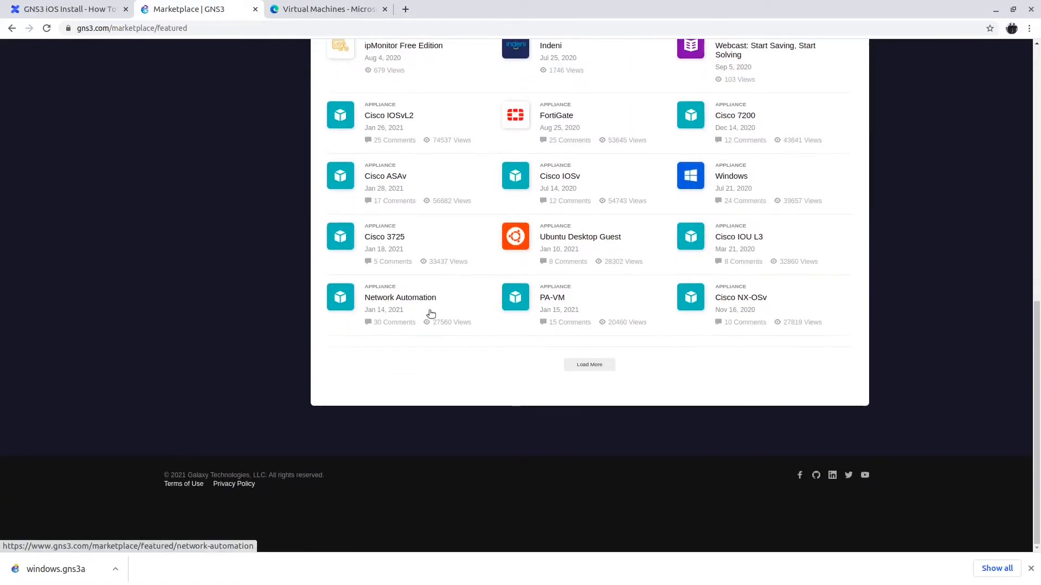
{"action": "left_click", "coordinate": [610, 366]}
{"action": "scroll", "coordinate": [613, 370], "scroll_direction": "down", "scroll_amount": 1}
{"action": "scroll", "coordinate": [495, 405], "scroll_direction": "down", "scroll_amount": 6}
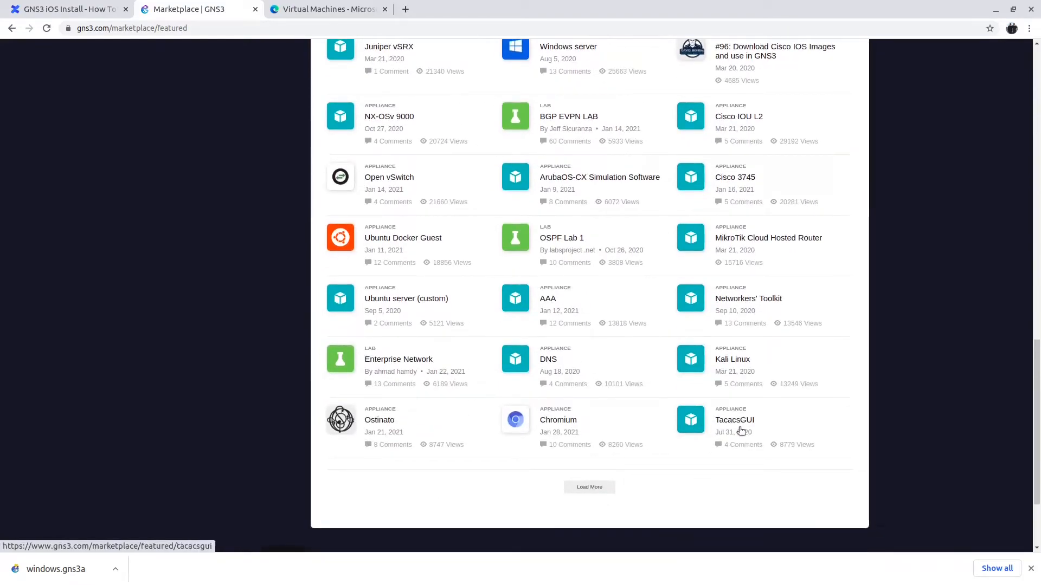
Open the TacacsGUI appliance and download its tac_plus.qcow2 image from Google Drive
{"action": "left_click", "coordinate": [746, 429]}
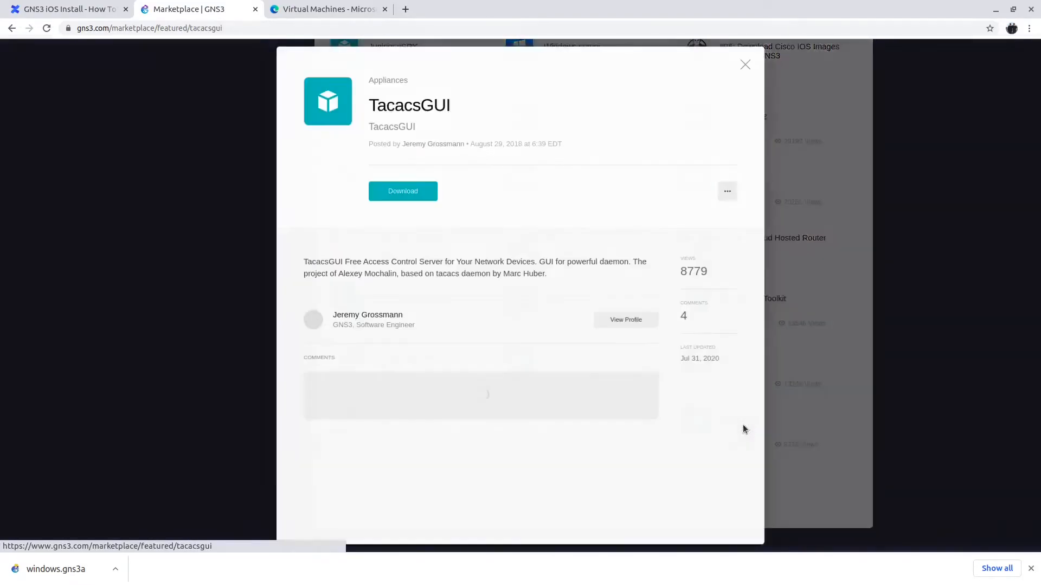
{"action": "scroll", "coordinate": [475, 295], "scroll_direction": "down", "scroll_amount": 3}
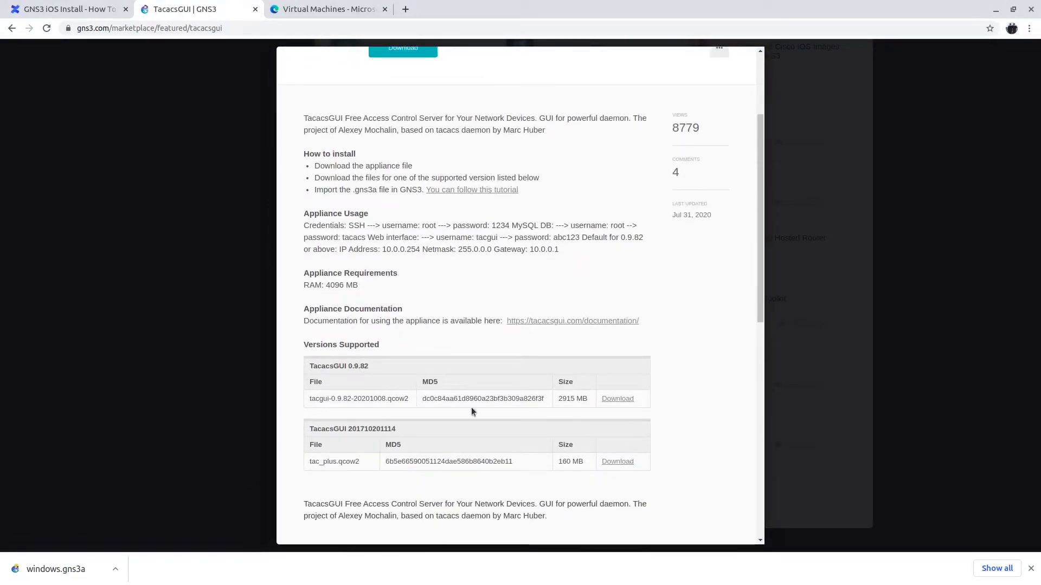
{"action": "left_click", "coordinate": [623, 462]}
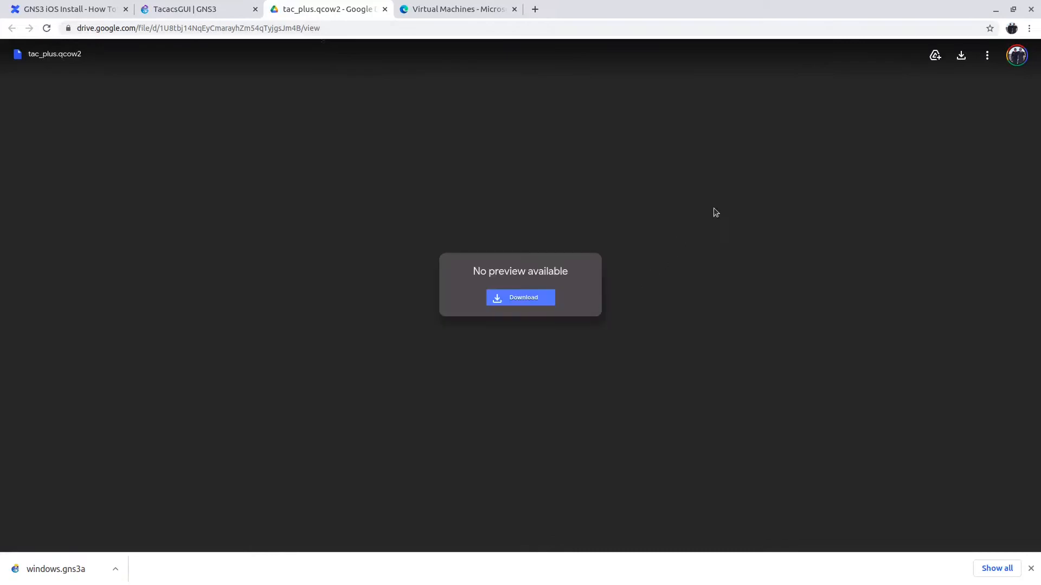
{"action": "left_click", "coordinate": [530, 296]}
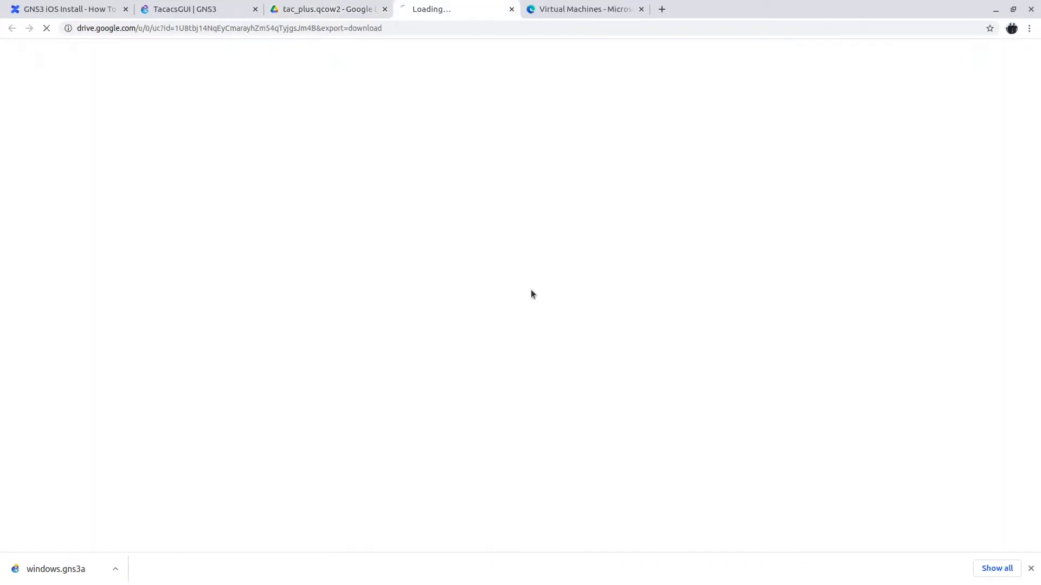
{"action": "left_click", "coordinate": [414, 150]}
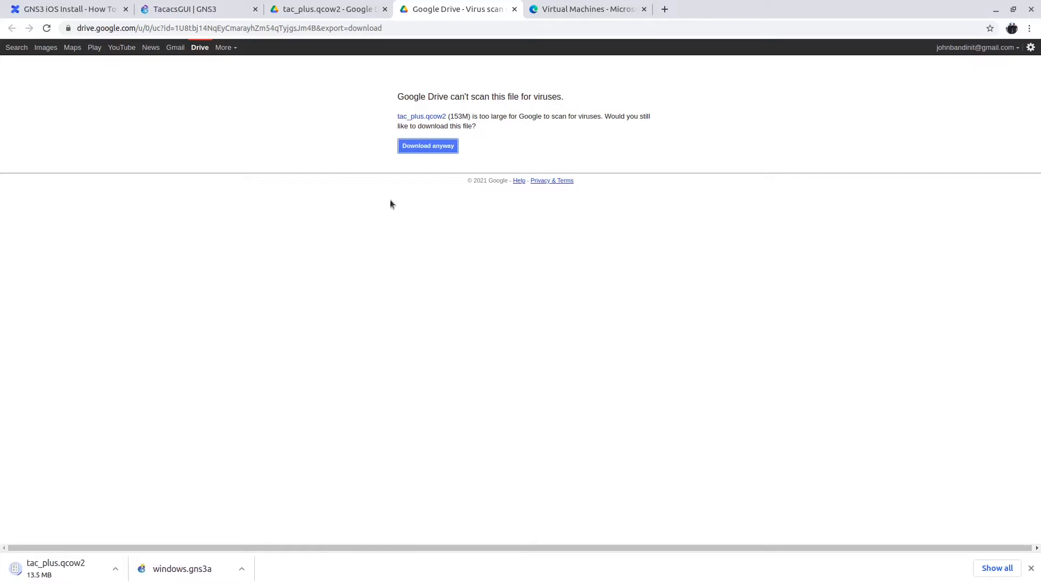
Look at the download page for tacgui-0.9.82-20201008.qcow2 from the TacacsGUI appliance, and close it without downloading
{"action": "left_click", "coordinate": [324, 9]}
{"action": "left_click", "coordinate": [195, 4]}
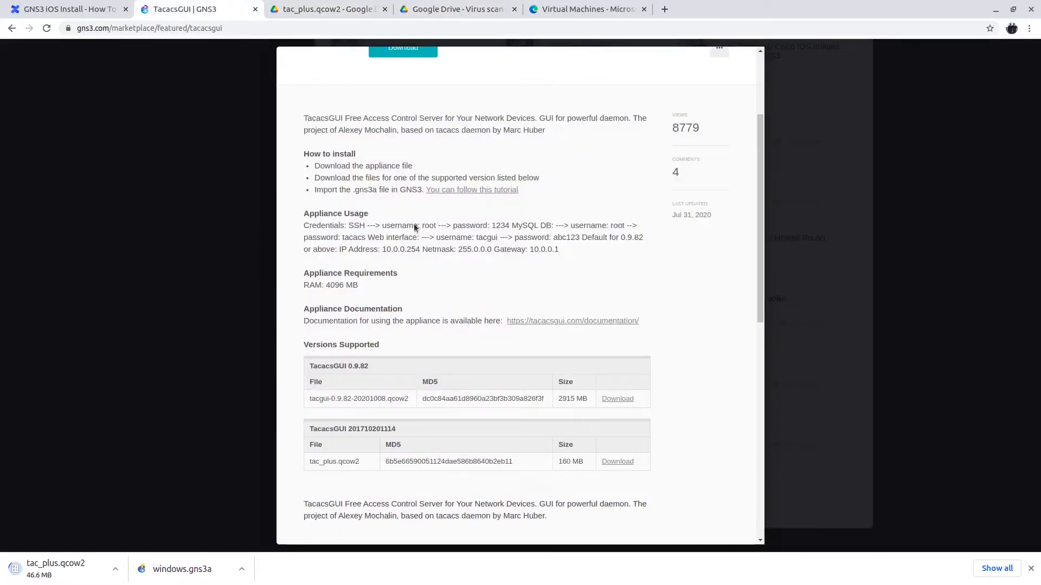
{"action": "left_click", "coordinate": [613, 404]}
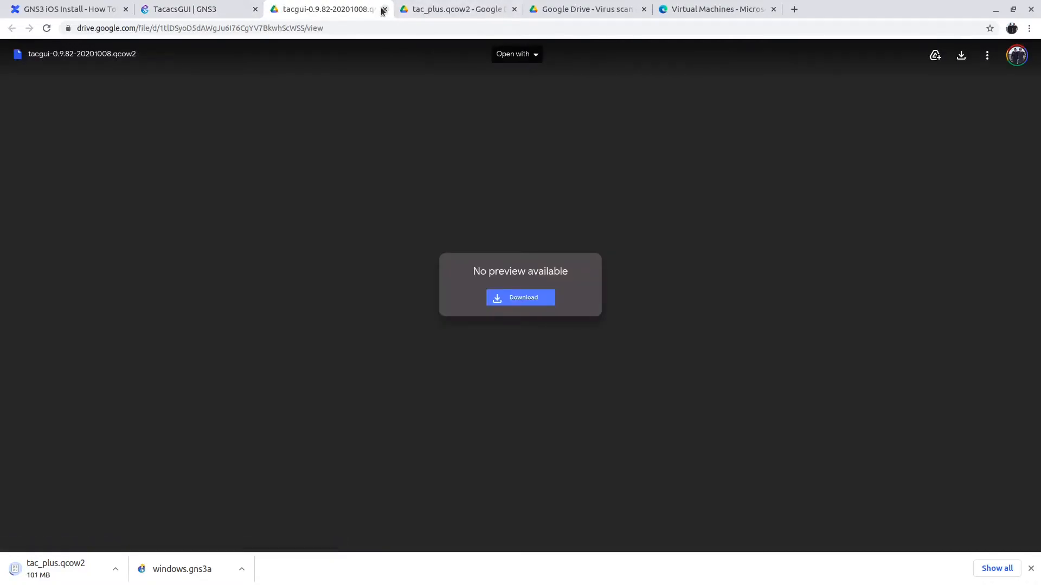
{"action": "left_click", "coordinate": [384, 9]}
Download the TacacsGUI appliance file and highlight the appliance's description and default IP address
{"action": "scroll", "coordinate": [499, 173], "scroll_direction": "up", "scroll_amount": 3}
{"action": "left_click", "coordinate": [418, 190]}
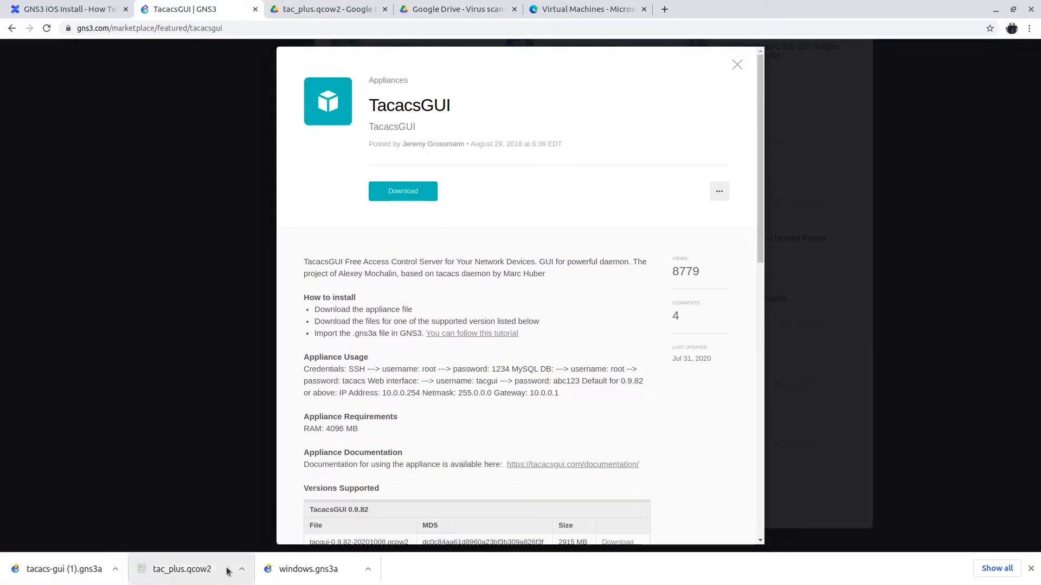
{"action": "left_click_drag", "start_coordinate": [320, 263], "coordinate": [493, 272]}
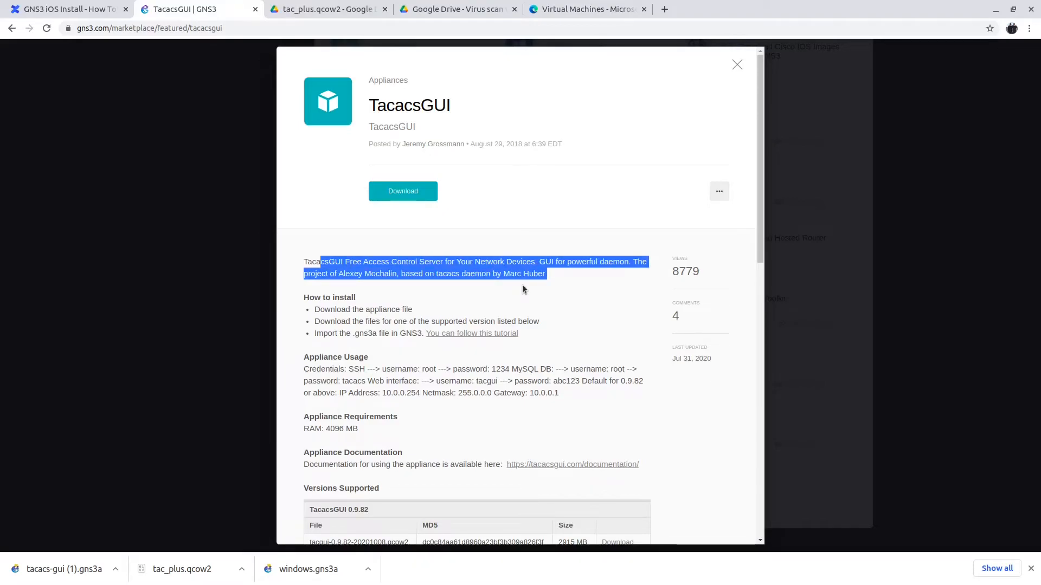
{"action": "left_click_drag", "start_coordinate": [423, 391], "coordinate": [384, 391]}
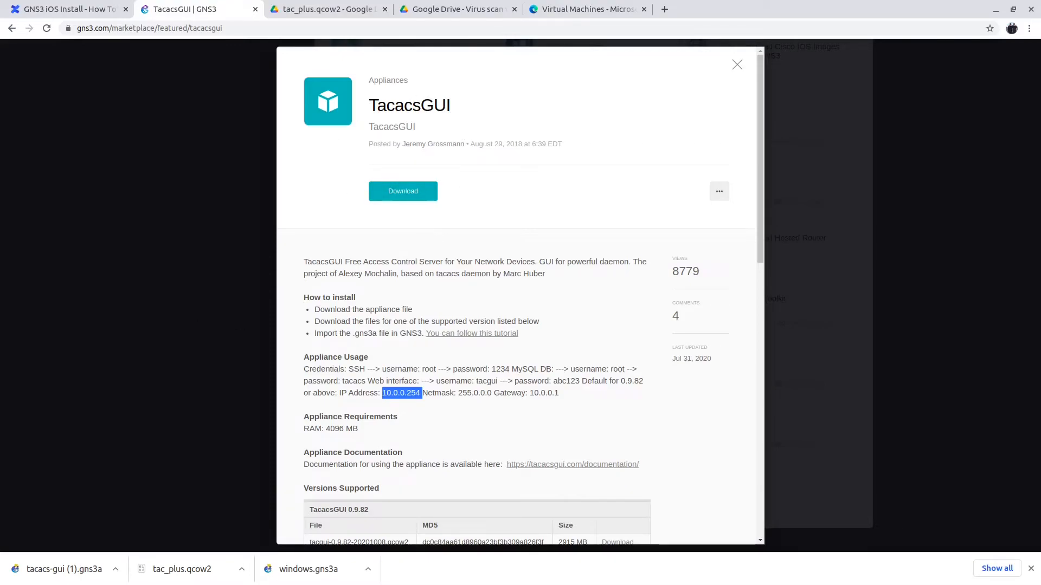
Switch to GNS3 and create a new template by importing the TacacsGUI .gns3a appliance file from Downloads
{"action": "key", "text": "alt+Tab"}
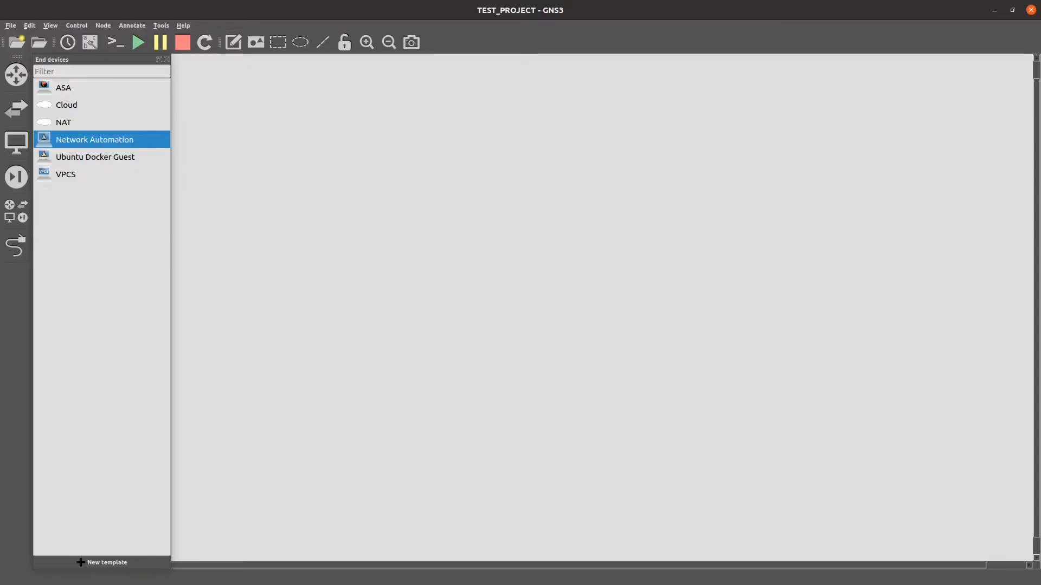
{"action": "left_click", "coordinate": [116, 563]}
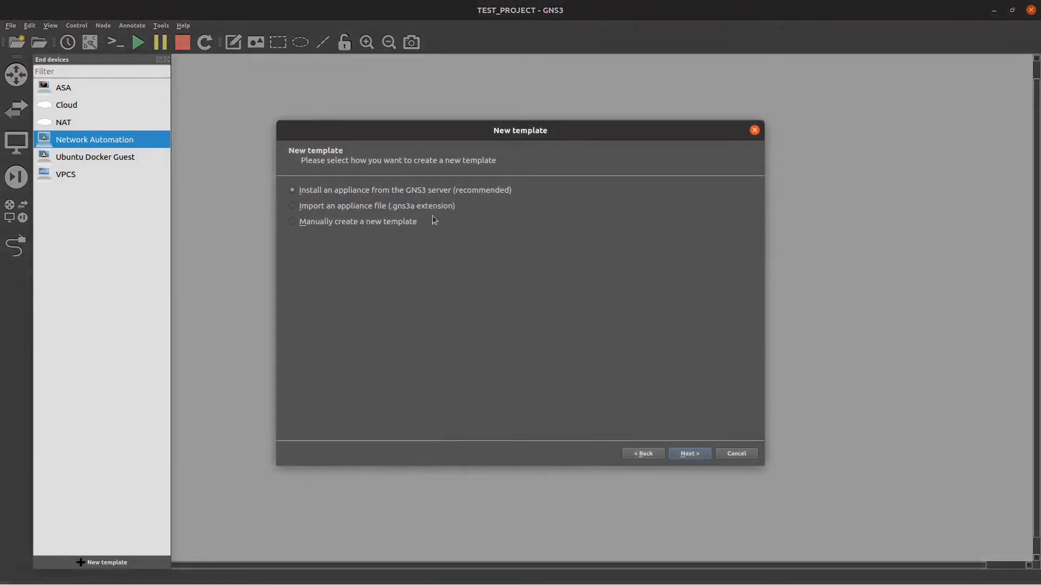
{"action": "left_click", "coordinate": [689, 454]}
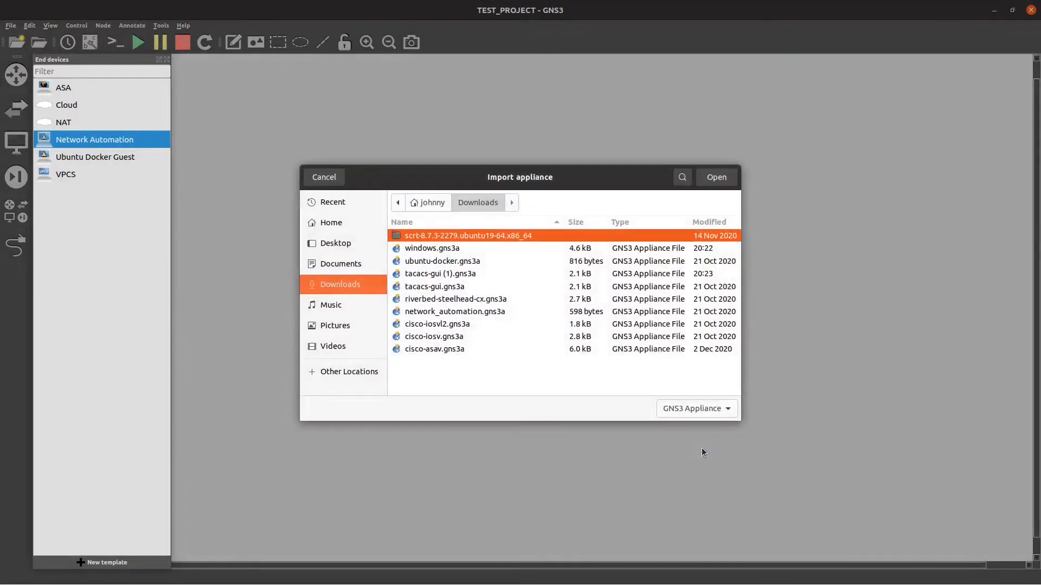
{"action": "left_click", "coordinate": [466, 287]}
{"action": "left_click", "coordinate": [718, 275]}
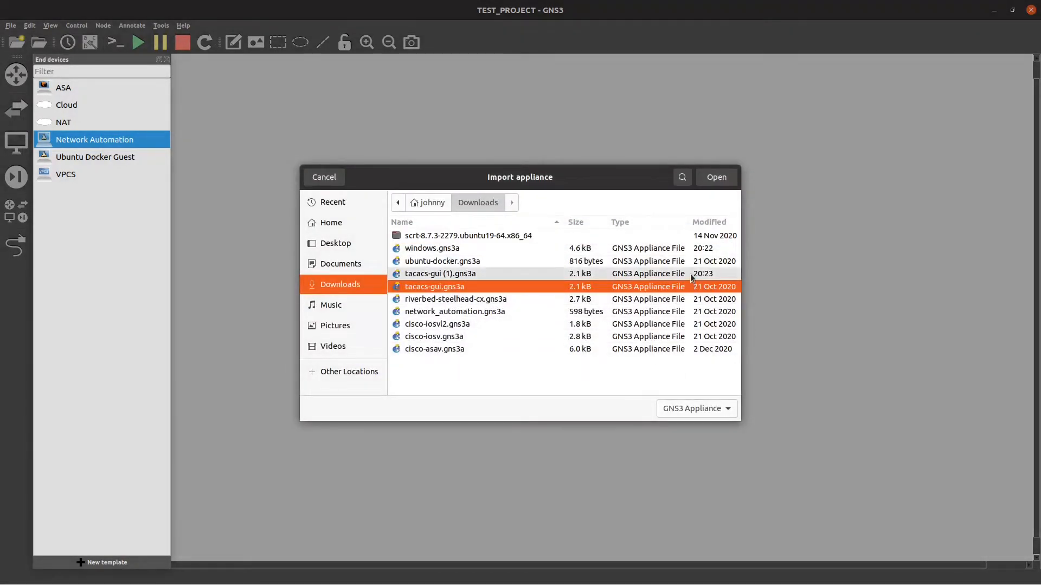
{"action": "left_click", "coordinate": [727, 181]}
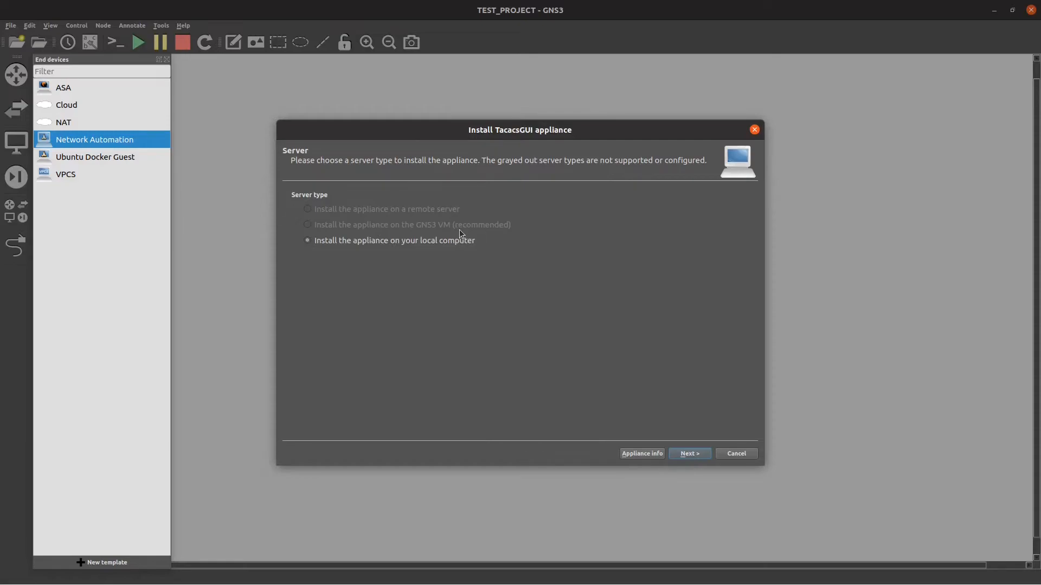
Install the appliance on the local computer with Qemu binary /usr/bin/qemu-system-x86_64 (v4.2.1), and expand the required files of both TacacsGUI versions
{"action": "left_click", "coordinate": [690, 452]}
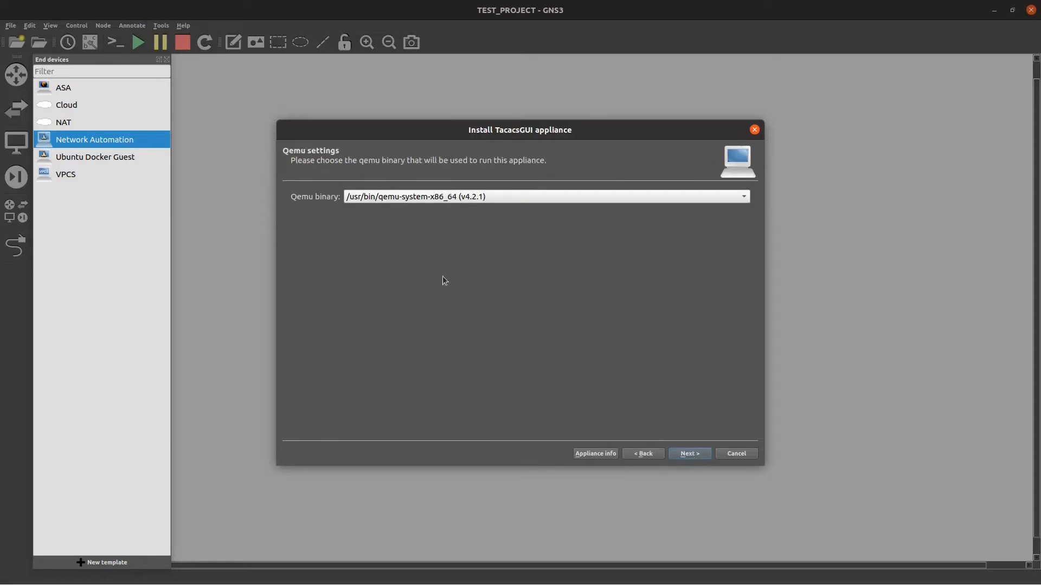
{"action": "left_click", "coordinate": [692, 455]}
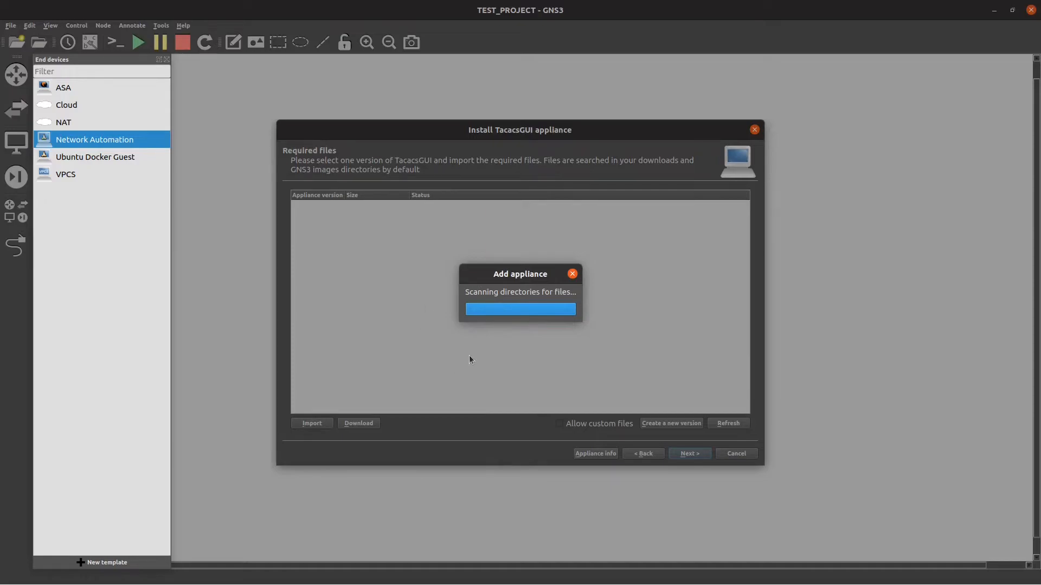
{"action": "left_click", "coordinate": [297, 214]}
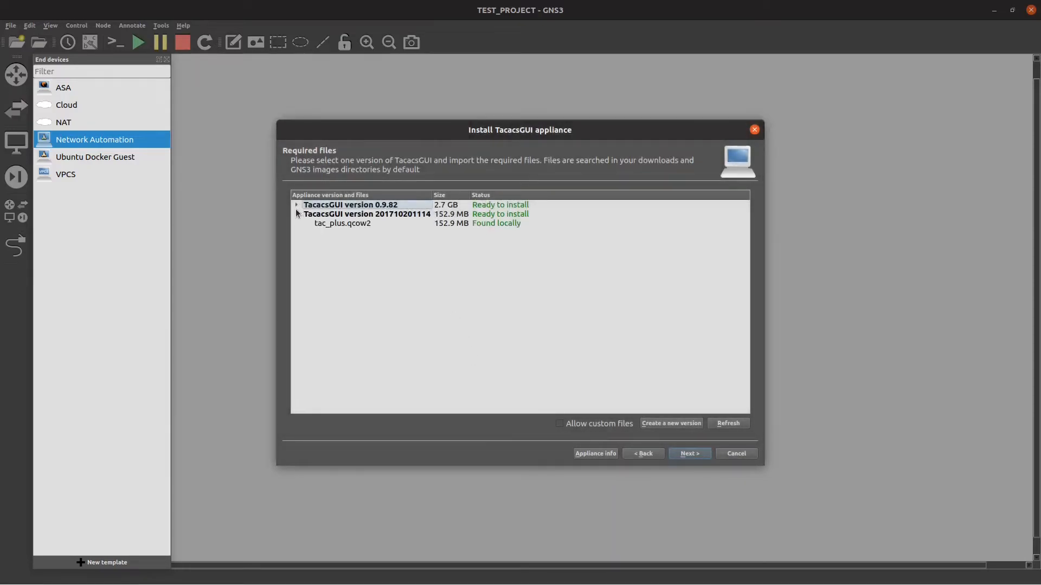
{"action": "left_click", "coordinate": [296, 206]}
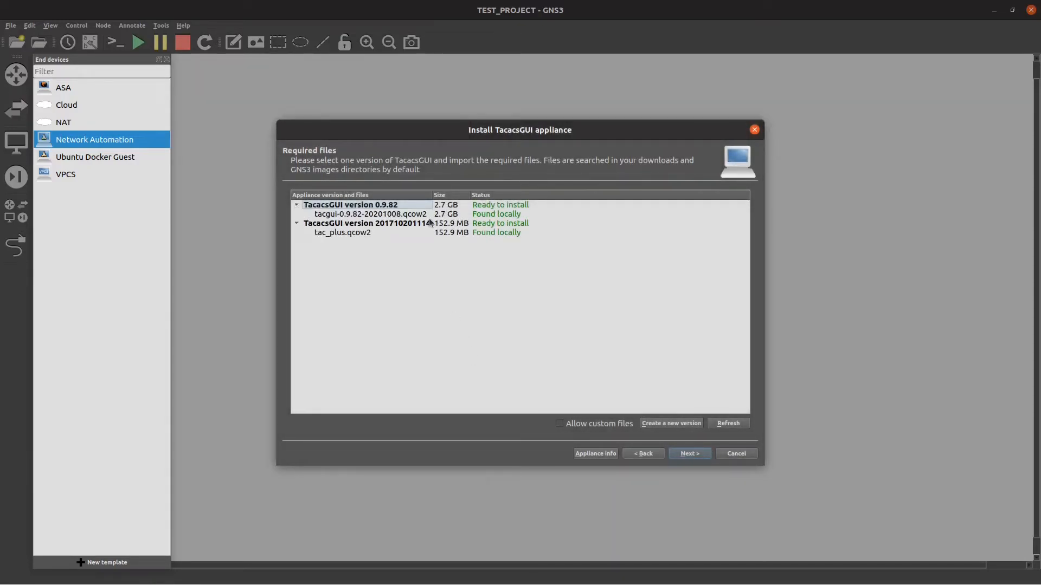
Select TacacsGUI version 0.9.82 among the required files and confirm its installation
{"action": "left_click", "coordinate": [412, 233]}
{"action": "left_click", "coordinate": [411, 223]}
{"action": "left_click", "coordinate": [410, 214]}
{"action": "left_click", "coordinate": [410, 205]}
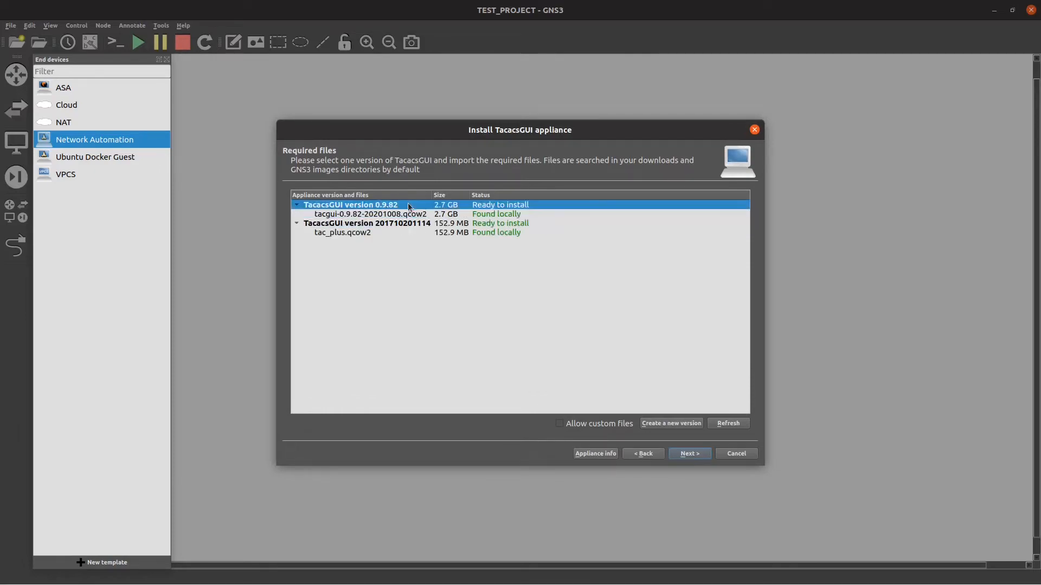
{"action": "left_click", "coordinate": [681, 458]}
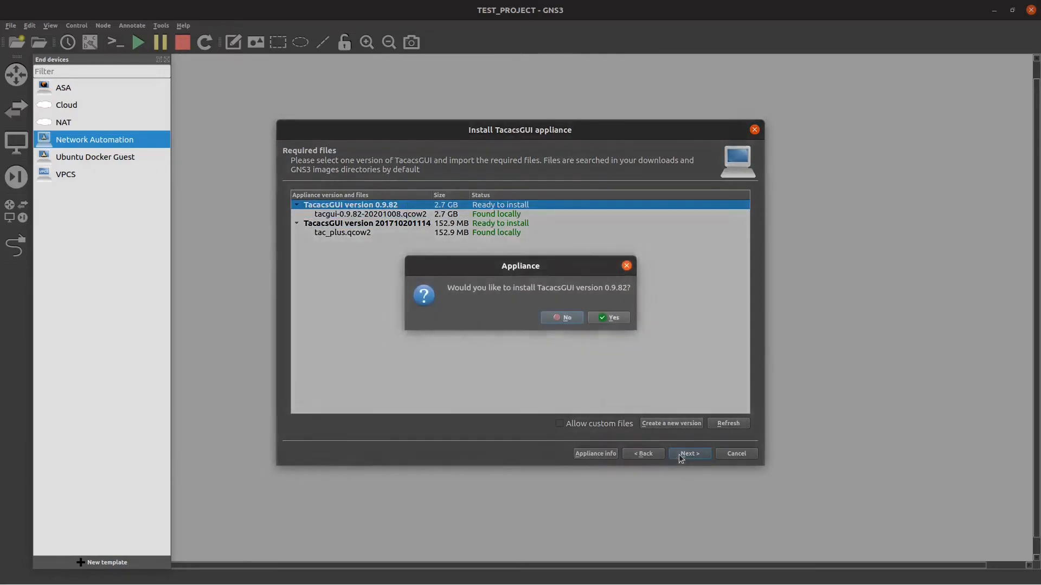
{"action": "left_click", "coordinate": [612, 322]}
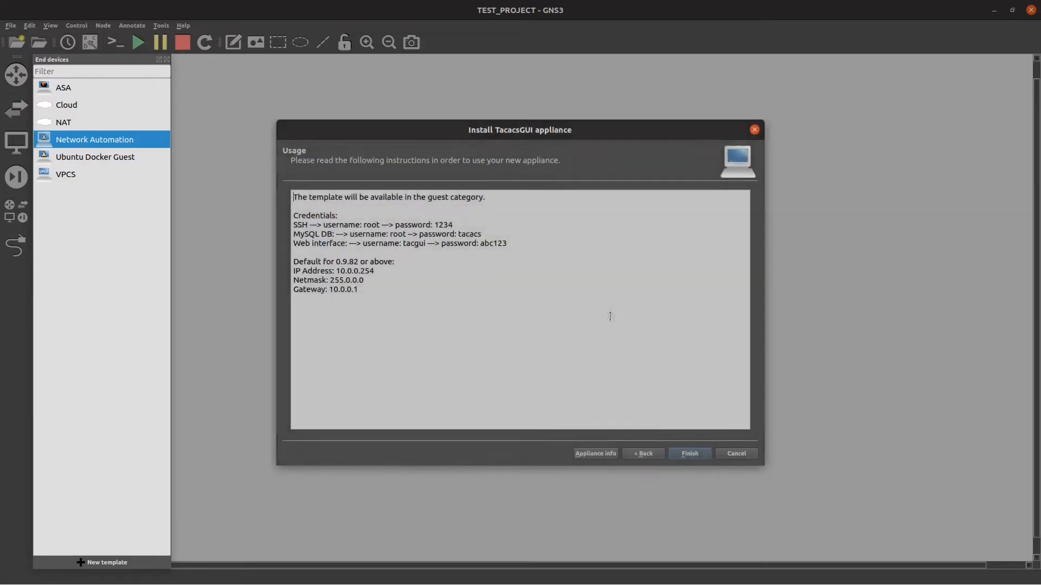
Finish the TacacsGUI installation once the image upload is complete, adding the template to the end devices
{"action": "left_click", "coordinate": [687, 455]}
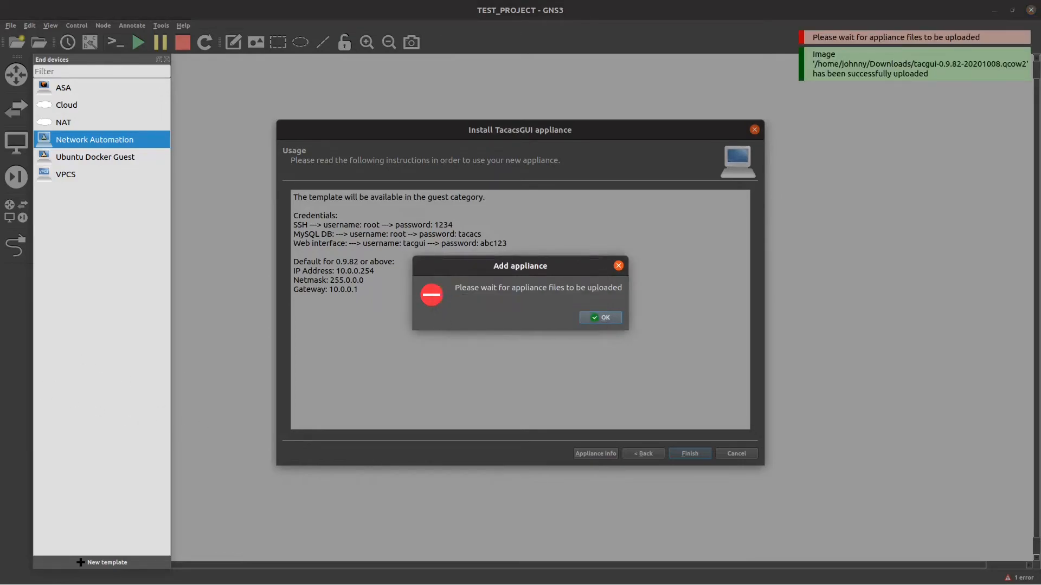
{"action": "left_click", "coordinate": [600, 319]}
{"action": "left_click", "coordinate": [689, 454]}
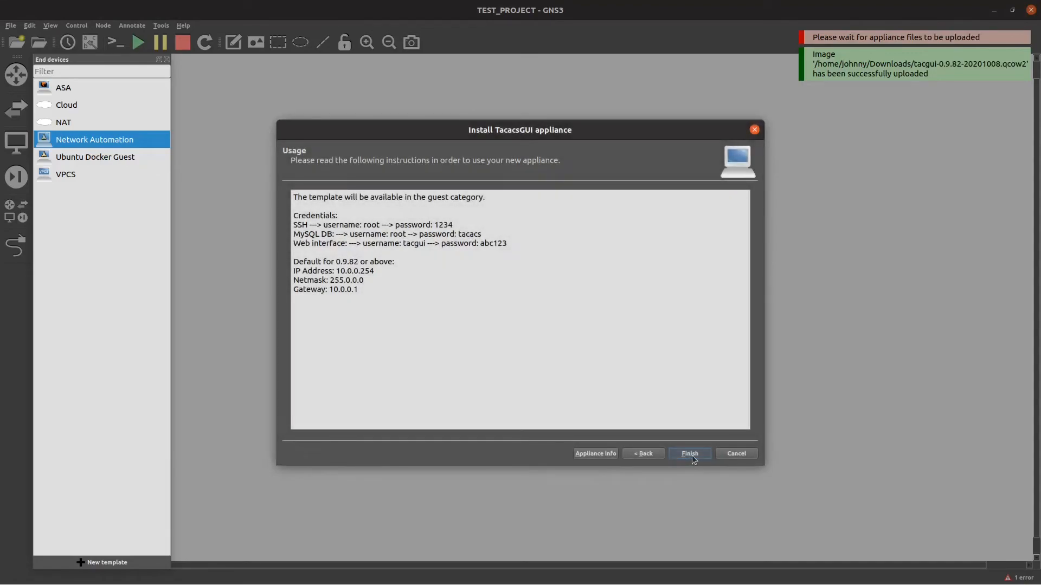
{"action": "left_click", "coordinate": [636, 319]}
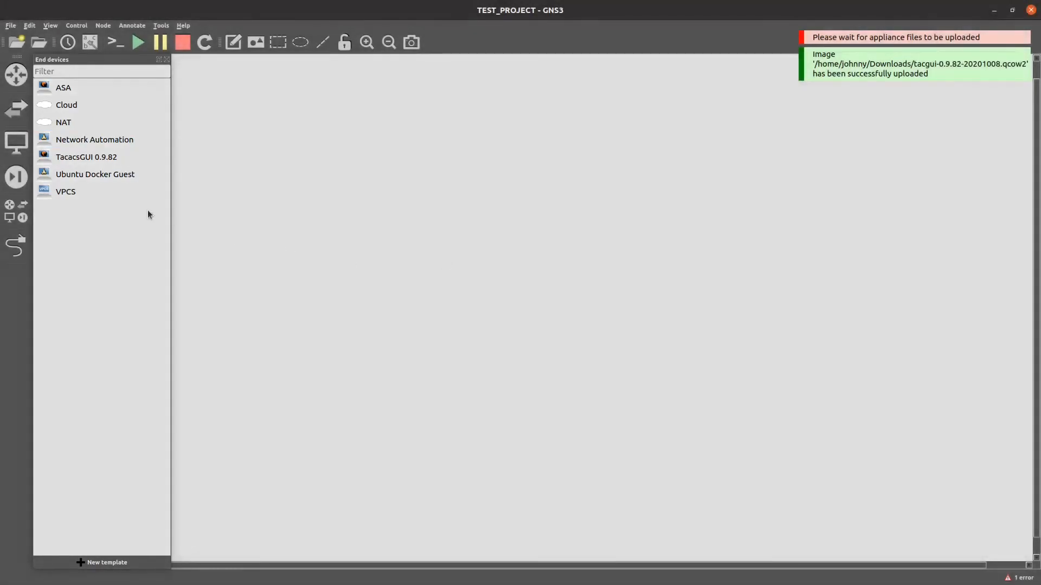
Place a TacacsGUI 0.9.82 node in the upper part of the project workspace and select it
{"action": "left_click_drag", "start_coordinate": [89, 161], "coordinate": [413, 217]}
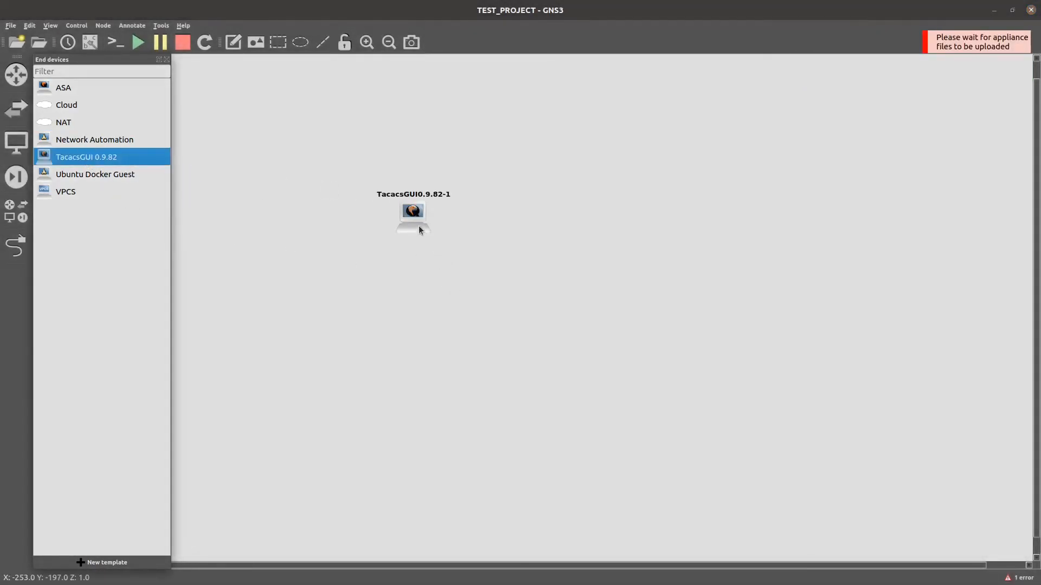
{"action": "left_click_drag", "start_coordinate": [479, 164], "coordinate": [307, 288]}
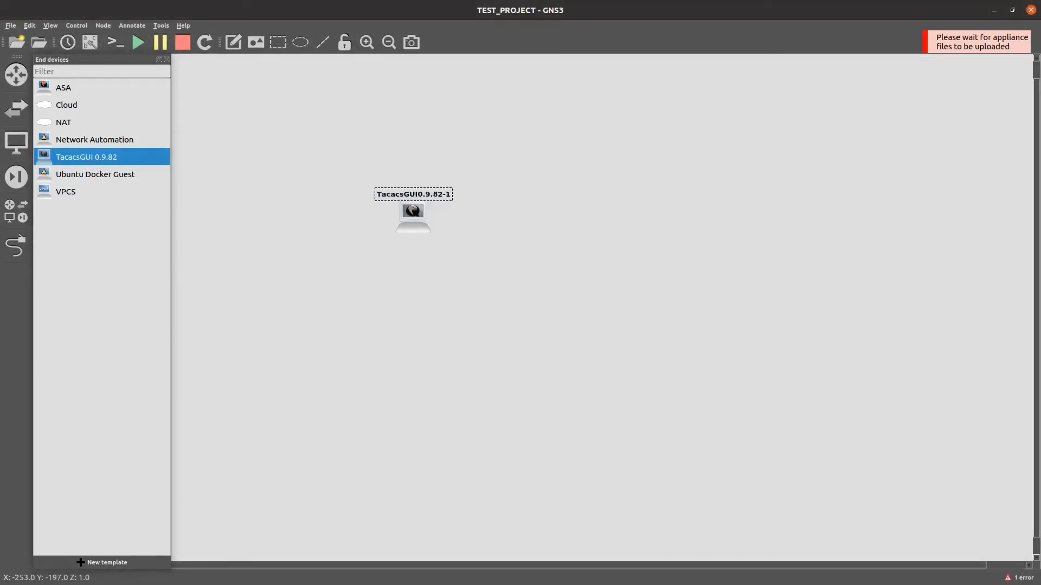
Switch to the browser and copy the default IP address 10.0.0.254 from the appliance usage section of the TacacsGUI page
{"action": "key", "text": "alt+Tab"}
{"action": "scroll", "coordinate": [330, 367], "scroll_direction": "down", "scroll_amount": 2}
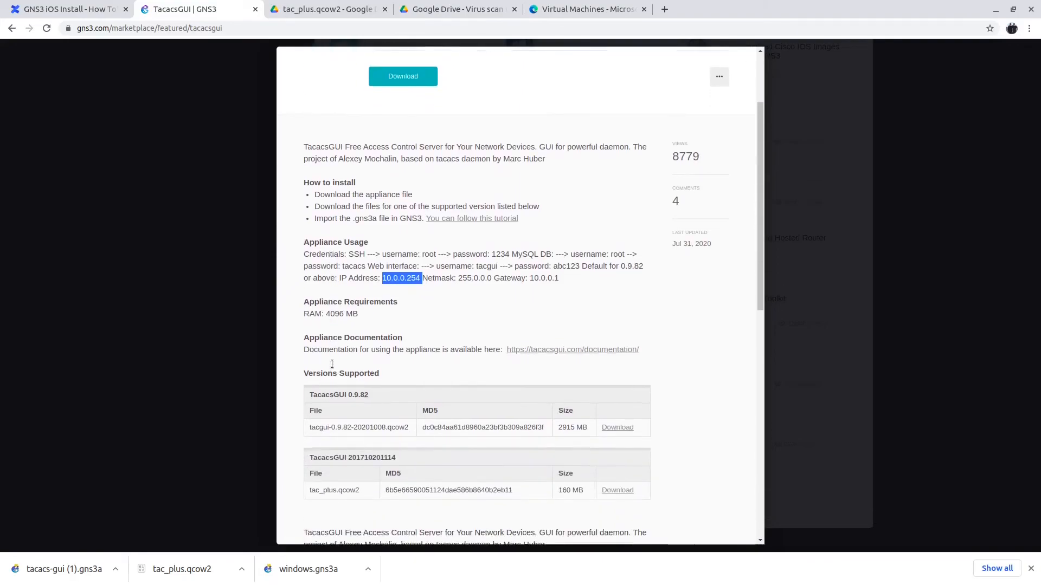
{"action": "left_click_drag", "start_coordinate": [559, 279], "coordinate": [500, 268]}
{"action": "left_click_drag", "start_coordinate": [387, 278], "coordinate": [422, 279]}
{"action": "key", "text": "ctrl+c"}
{"action": "right_click", "coordinate": [417, 278]}
{"action": "left_click", "coordinate": [428, 283]}
Try to load the copied address 10.0.0.254 in a new browser tab
{"action": "left_click", "coordinate": [664, 10]}
{"action": "key", "text": "ctrl+v"}
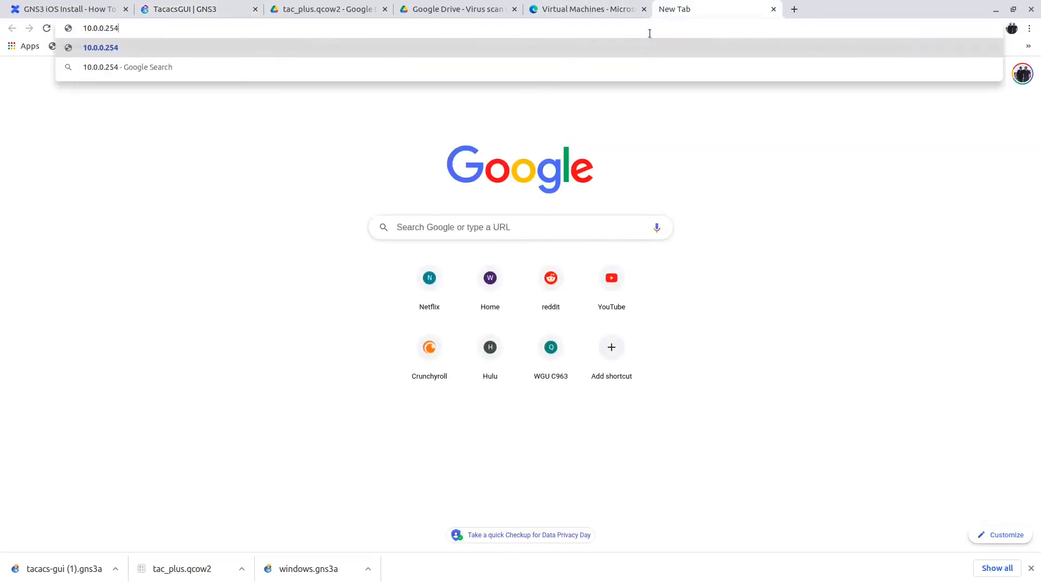
{"action": "key", "text": "Return"}
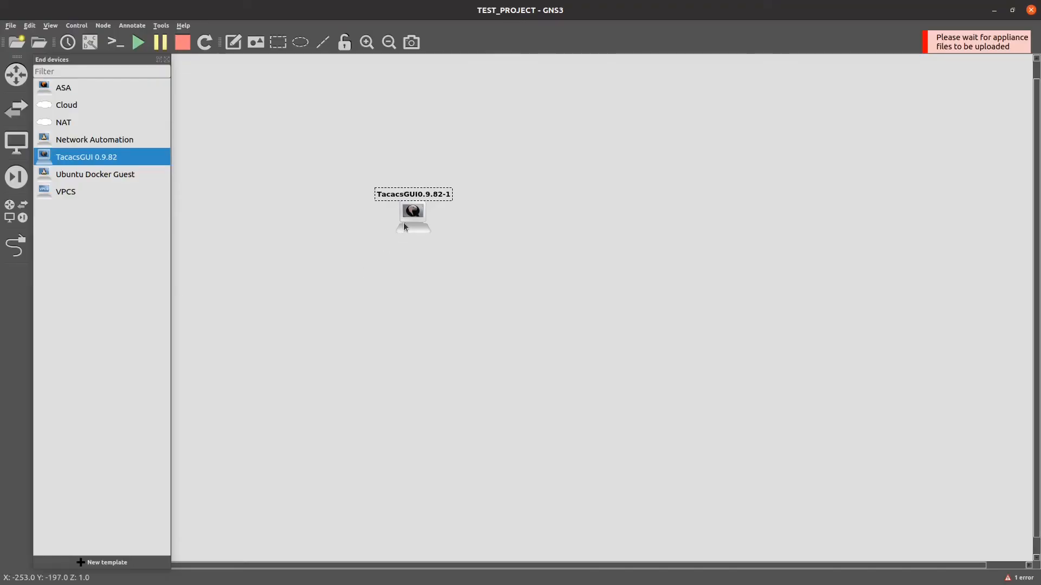
Switch to GNS3, examine the TacacsGUI node's general settings, and close its properties
{"action": "double_click", "coordinate": [407, 221]}
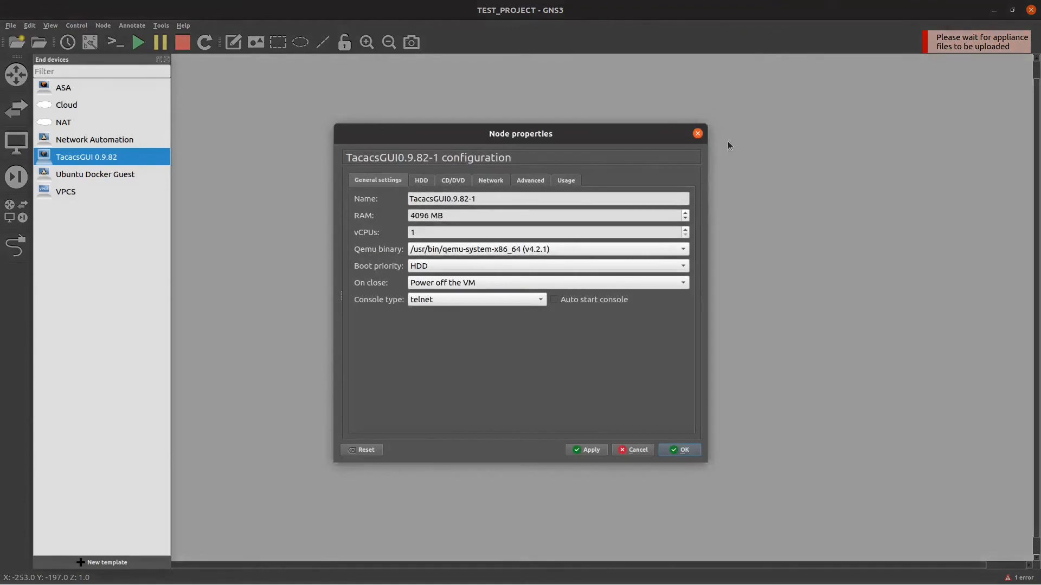
{"action": "left_click", "coordinate": [697, 134]}
{"action": "right_click", "coordinate": [404, 221]}
{"action": "left_click", "coordinate": [419, 253]}
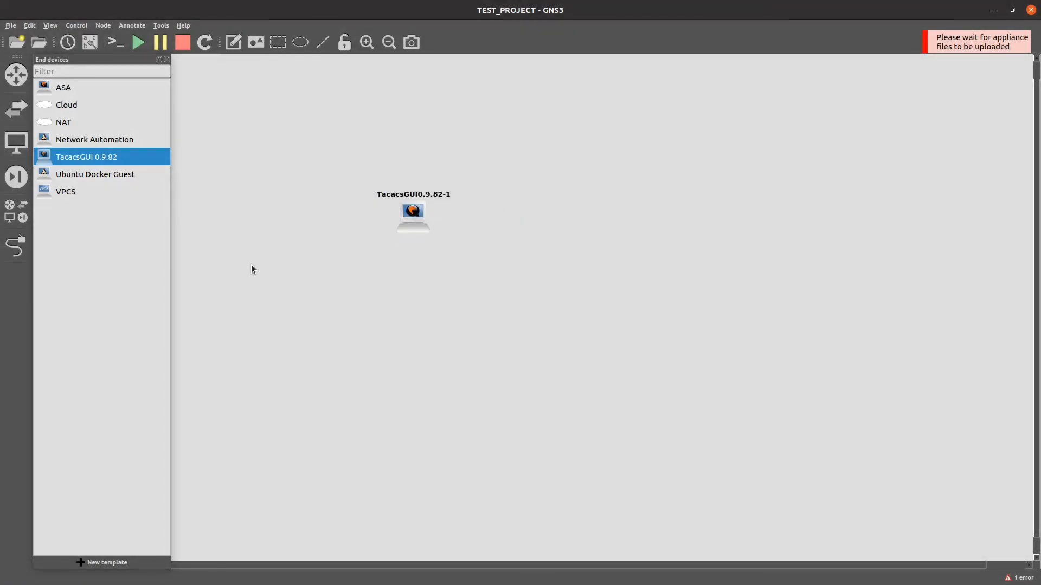
{"action": "key", "text": "alt+Tab"}
{"action": "left_click", "coordinate": [216, 27]}
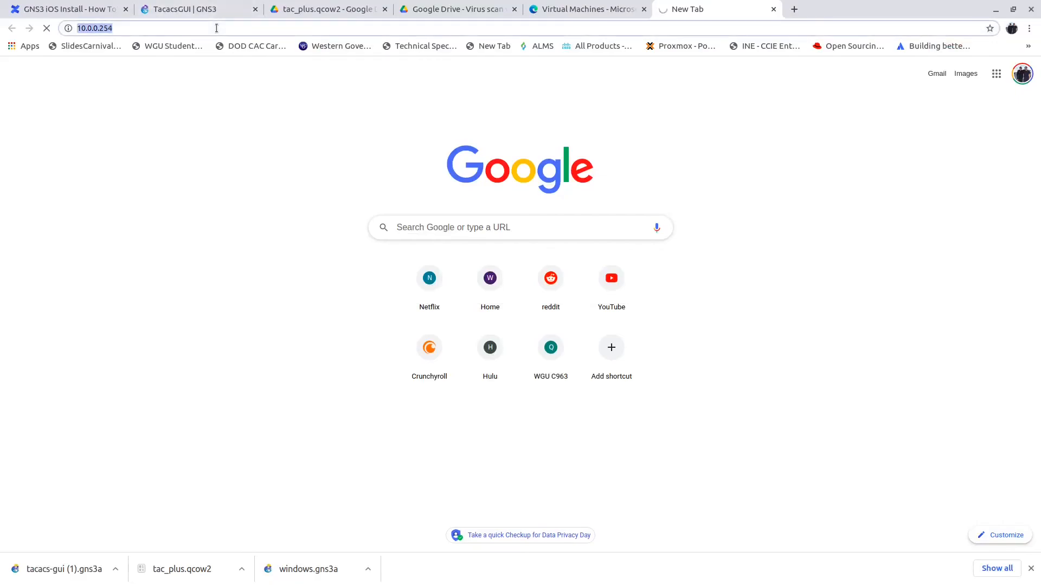
{"action": "type", "text": "htpps"}
{"action": "key", "text": "BackSpace"}
{"action": "key", "text": "BackSpace"}
{"action": "key", "text": "BackSpace"}
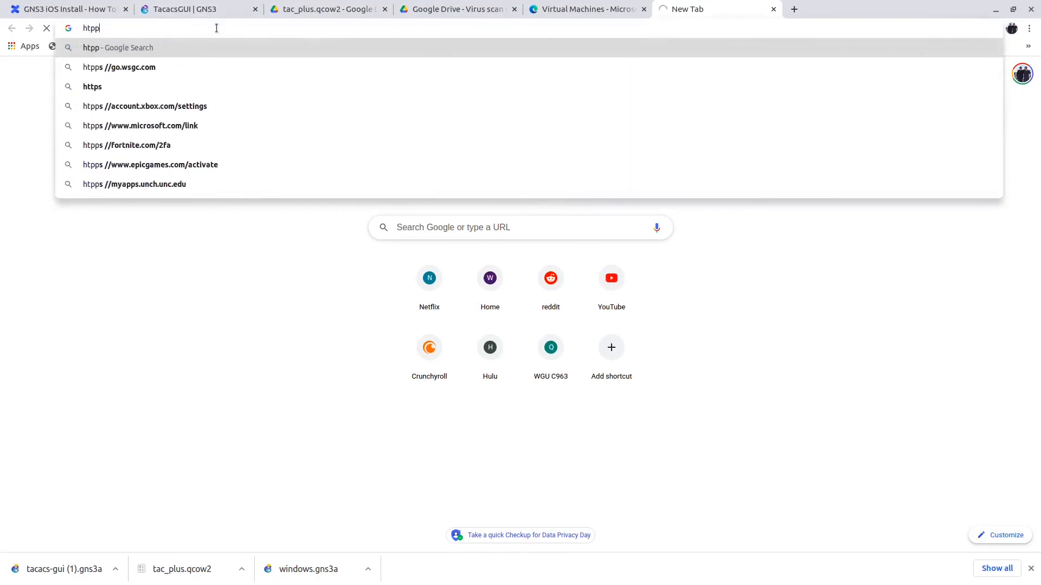
{"action": "key", "text": "BackSpace"}
{"action": "type", "text": "tps:/"}
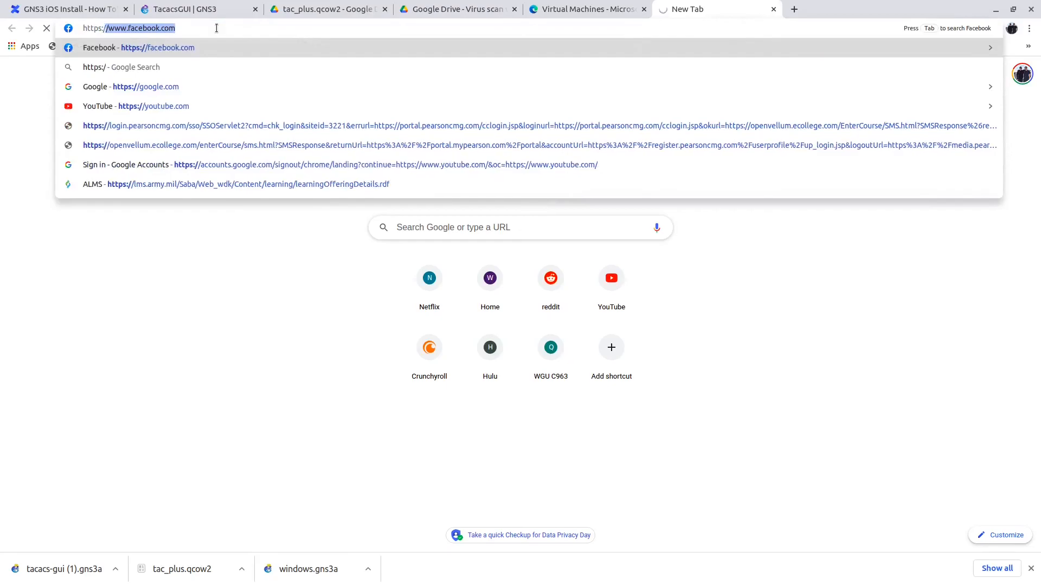
{"action": "type", "text": "/10.0.0."}
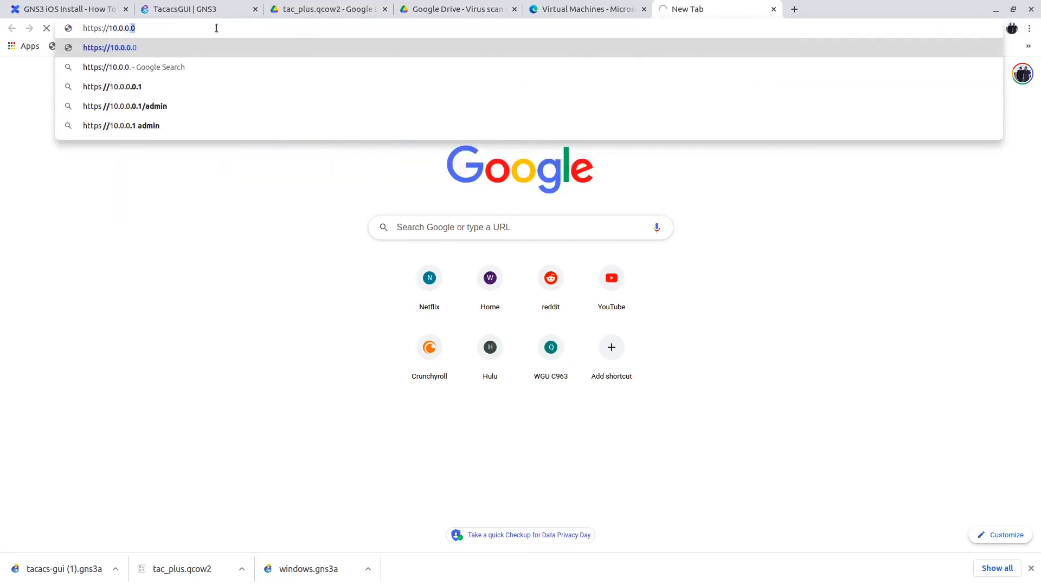
{"action": "type", "text": "254"}
{"action": "key", "text": "Return"}
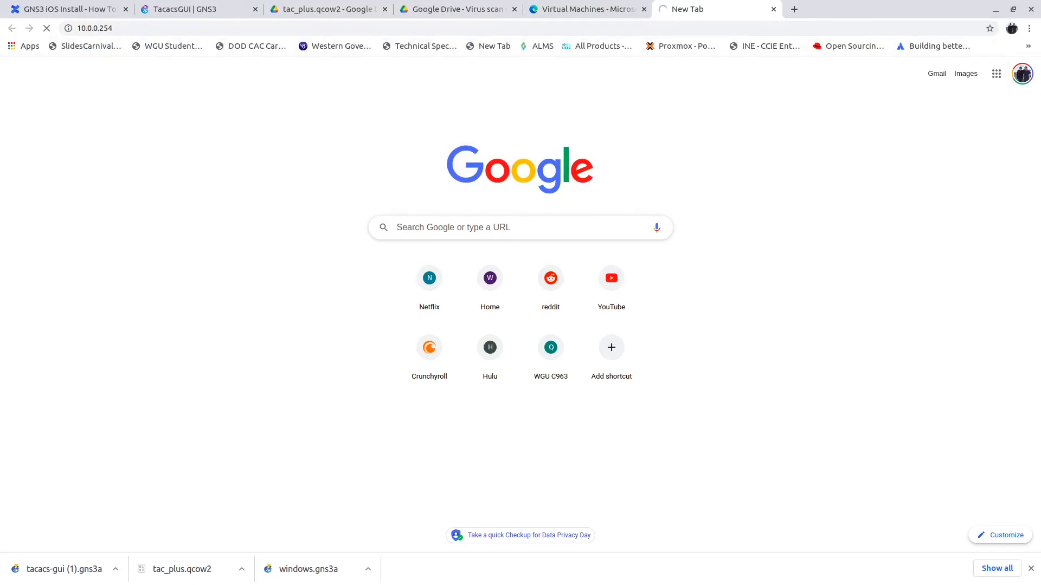
{"action": "key", "text": "alt+Tab"}
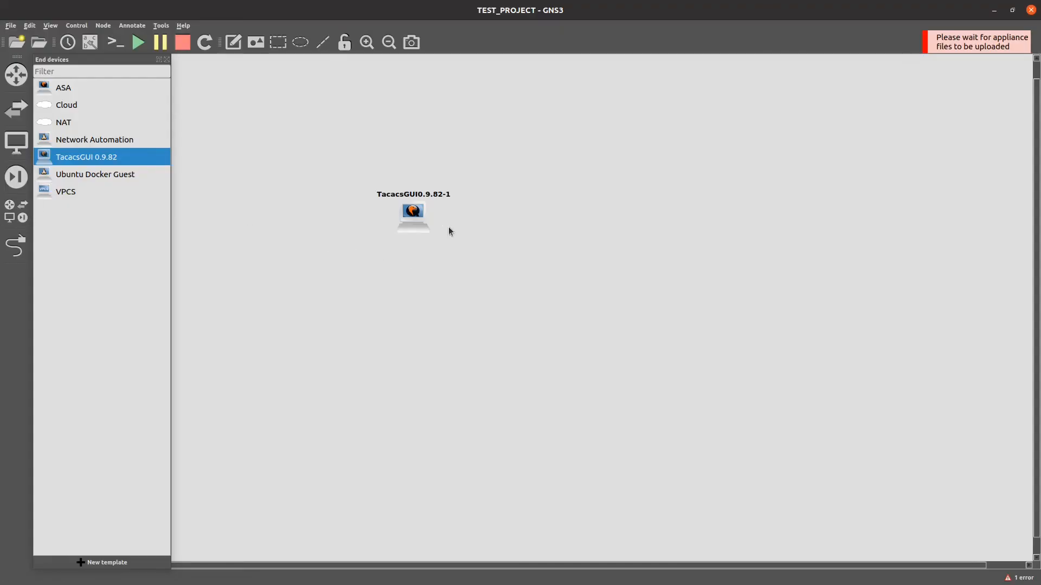